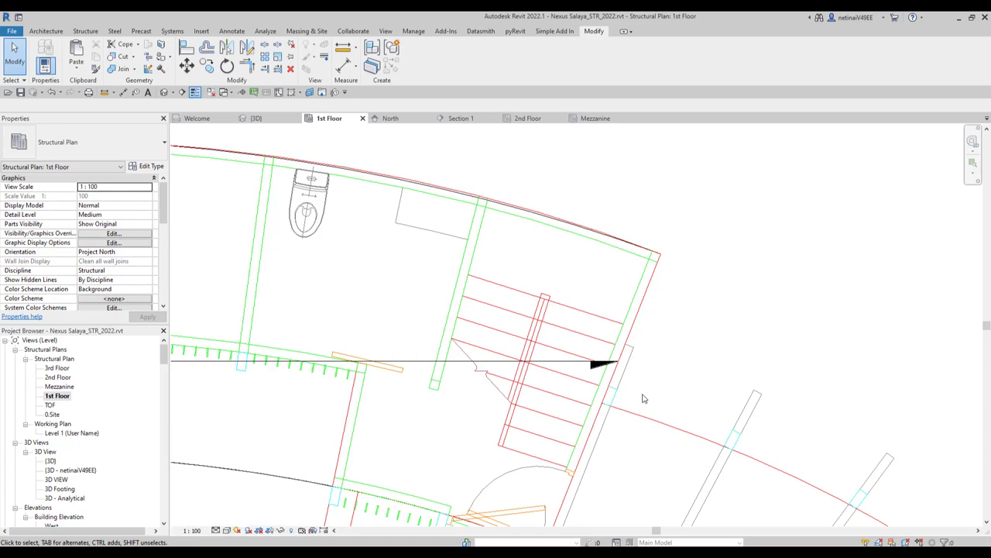
Zoom around the traced DWG stair in the 1st Floor plan and bring up the Architecture tools.
scroll(643, 372, down, 2)
scroll(632, 364, down, 1)
scroll(574, 375, up, 3)
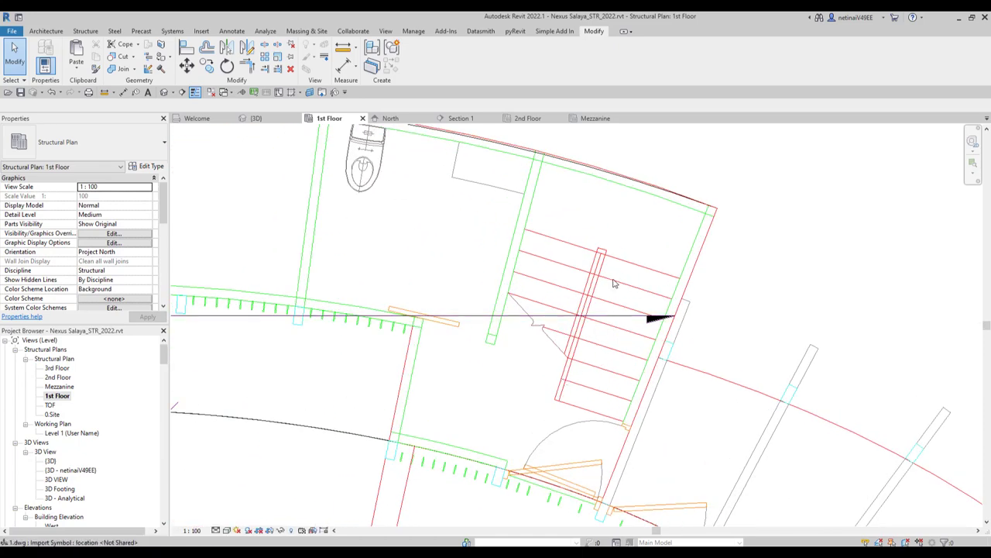
scroll(598, 313, up, 1)
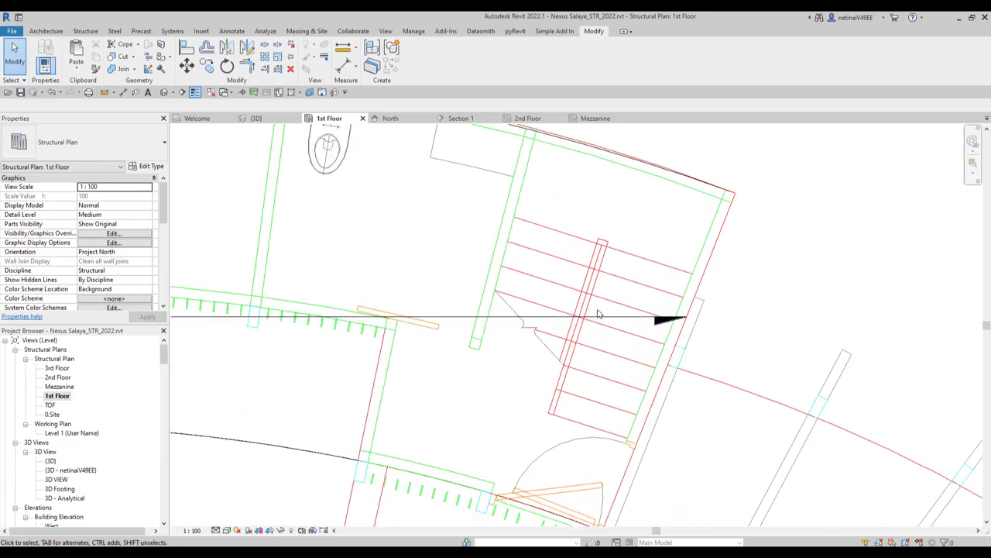
scroll(620, 402, up, 1)
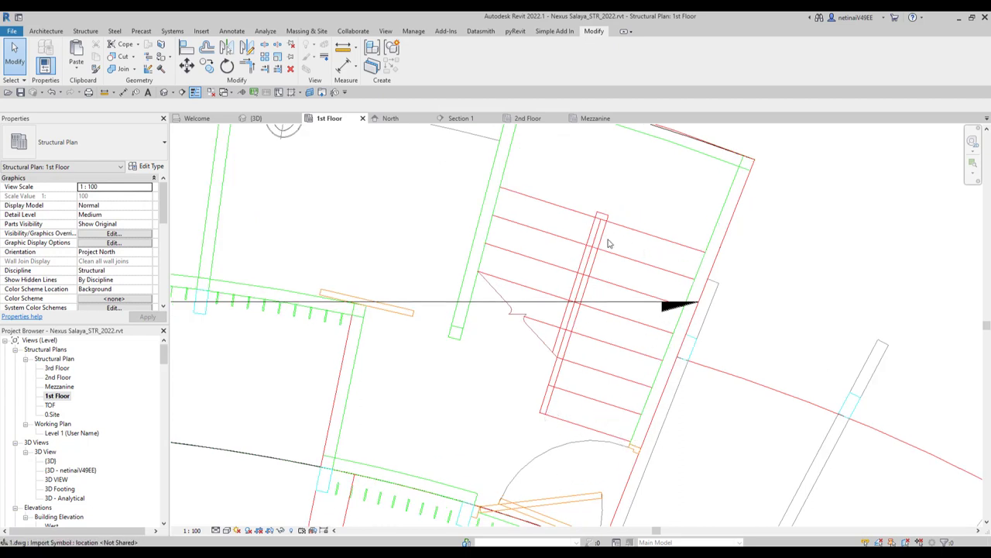
scroll(659, 303, down, 2)
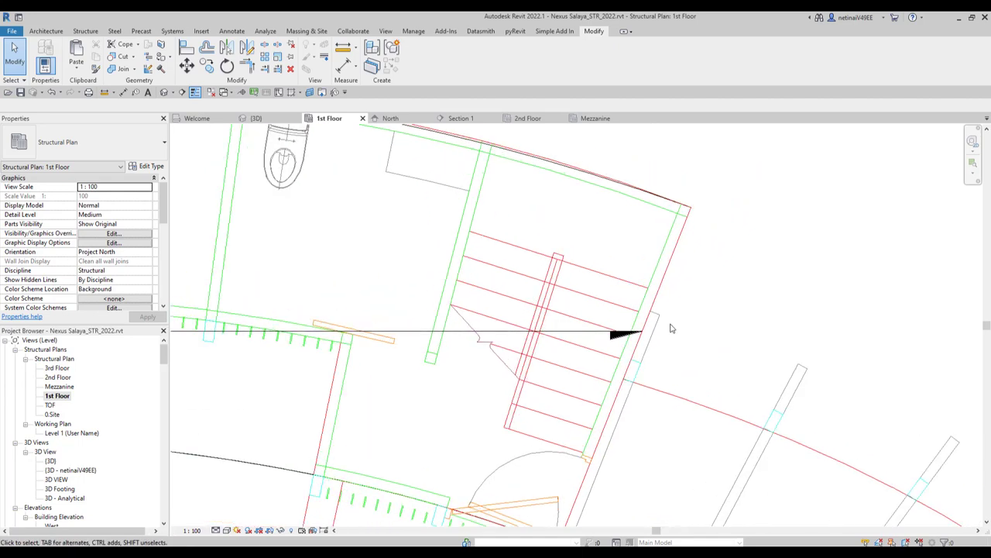
click(44, 31)
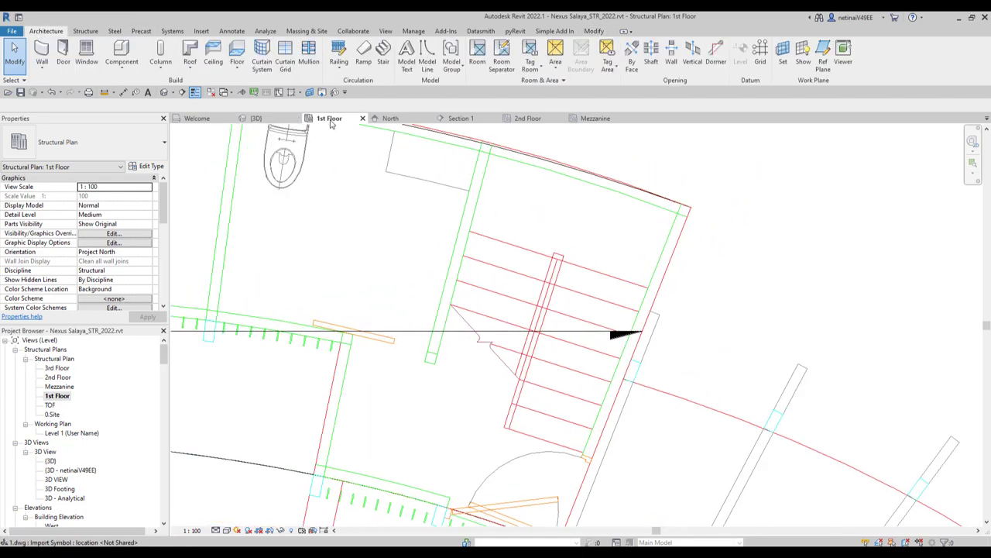
Start an STx_0.15 m Thk stair with 0.8 run width, 16 risers and 0.25 tread depth.
click(383, 62)
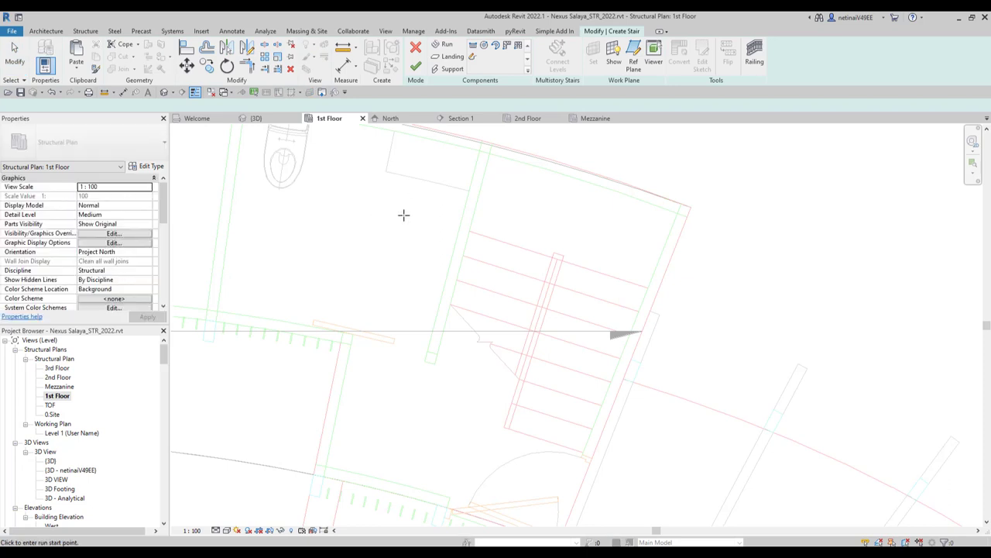
click(92, 148)
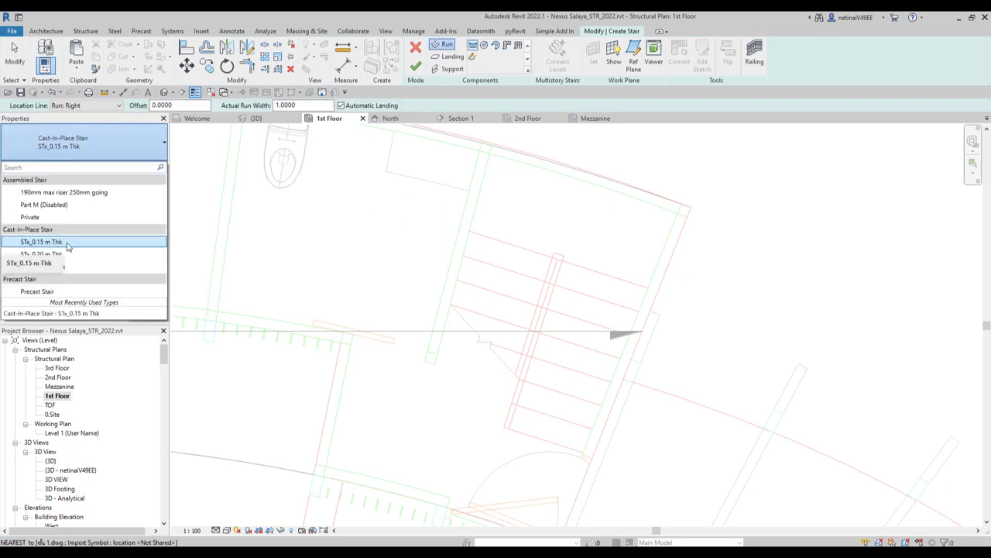
click(66, 243)
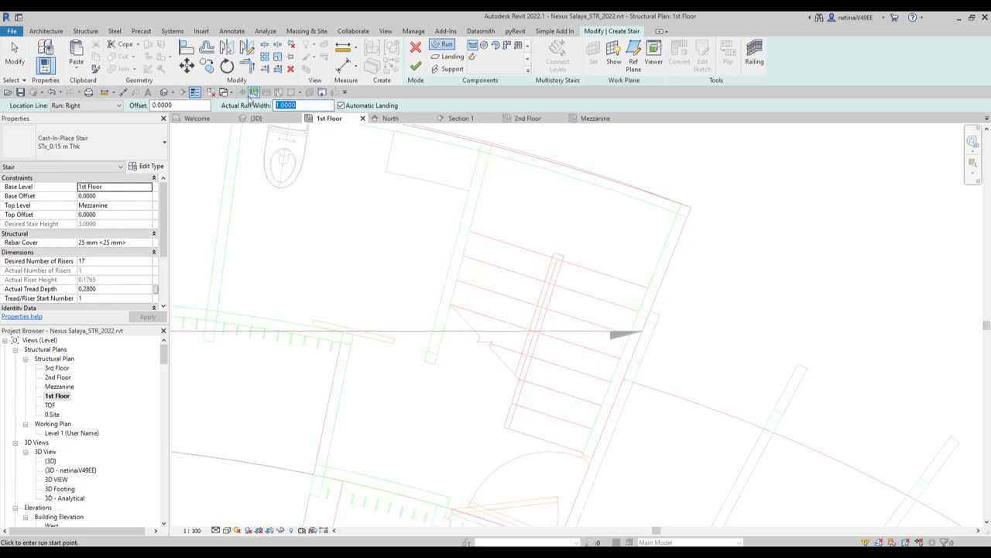
text(0.8)
key(Return)
text(16)
key(Return)
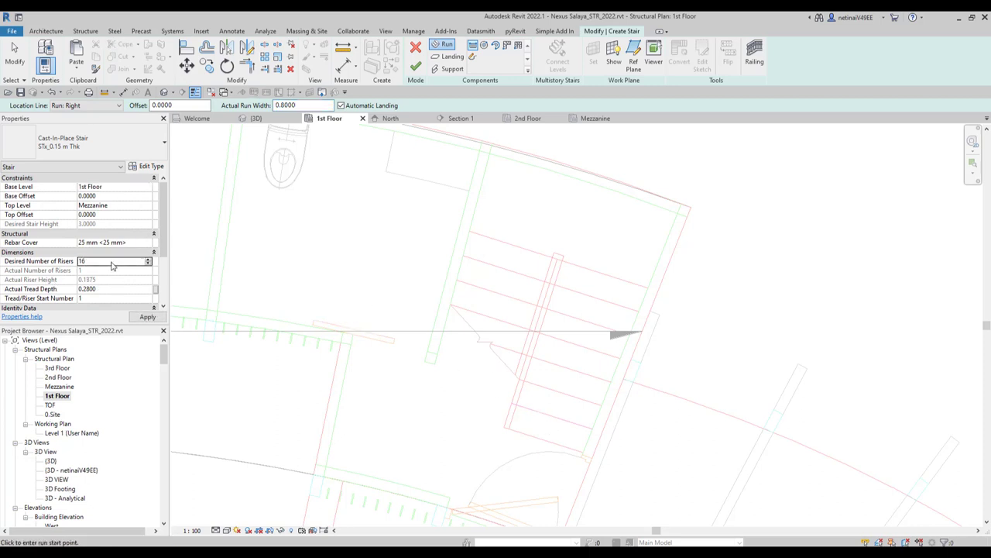
click(534, 319)
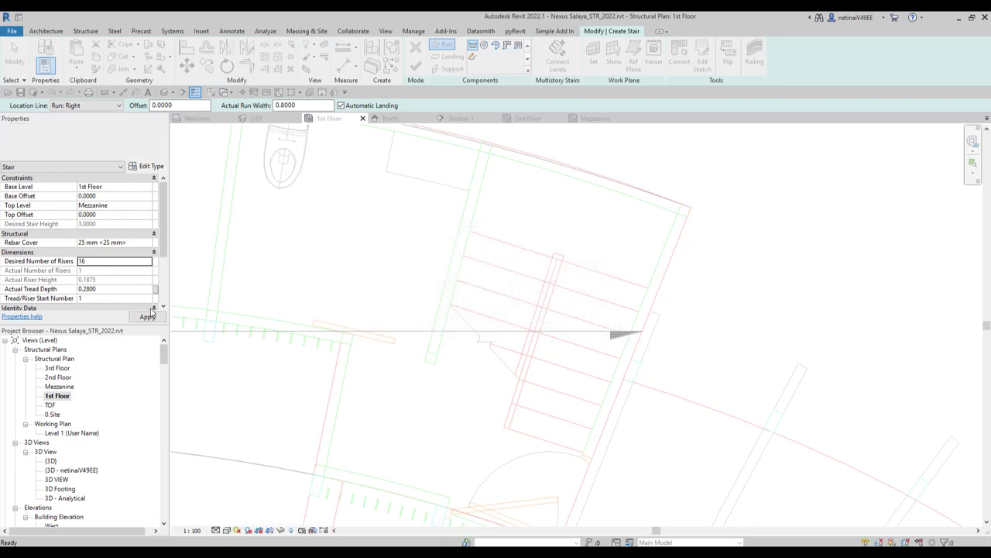
click(106, 288)
text(0.2500)
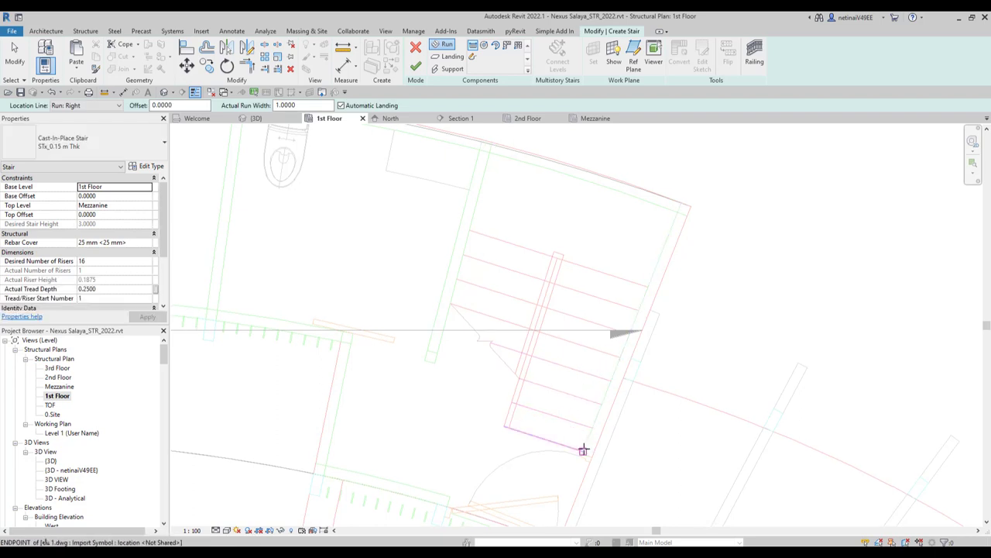
With location line Run: Right, place the first 8-riser run over the DWG stair.
click(68, 108)
click(77, 140)
click(587, 449)
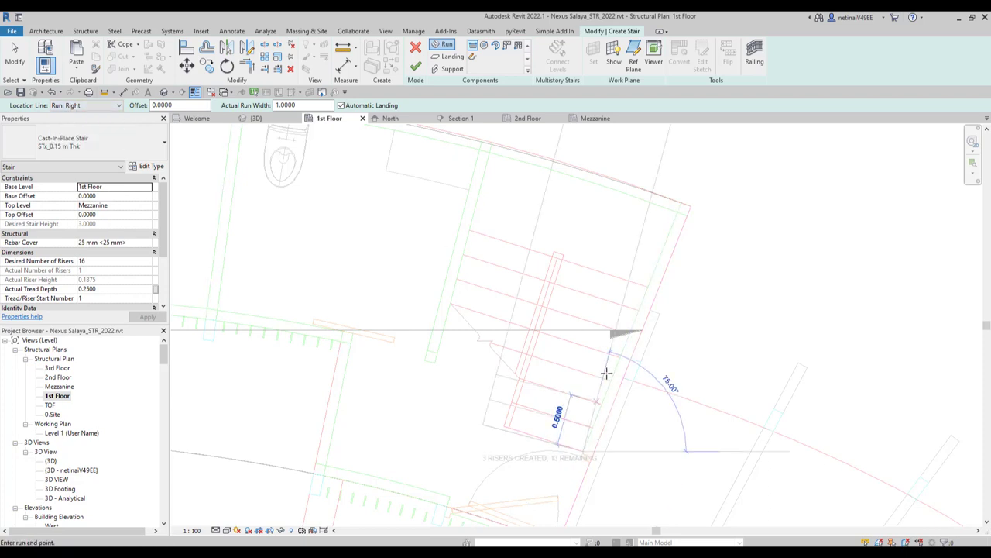
scroll(651, 275, up, 3)
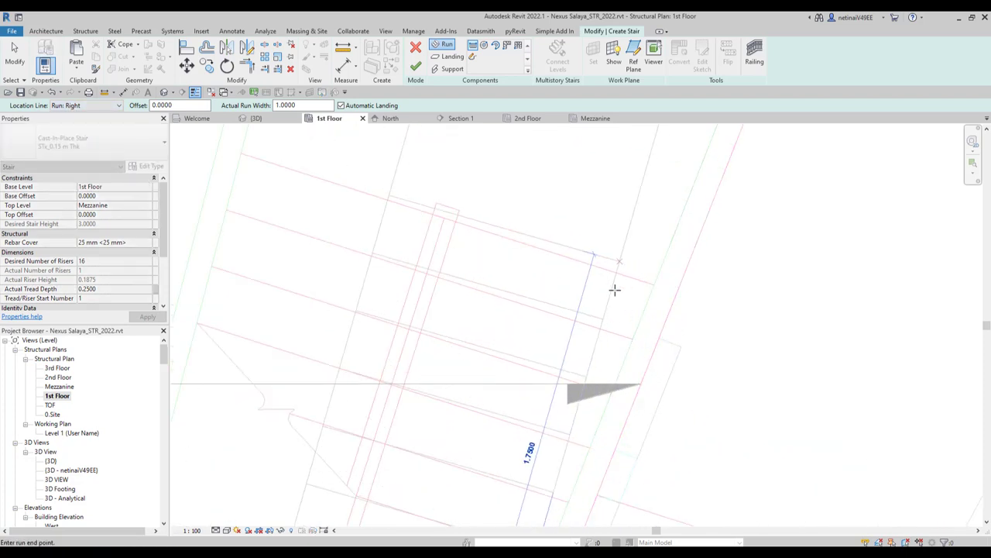
click(653, 285)
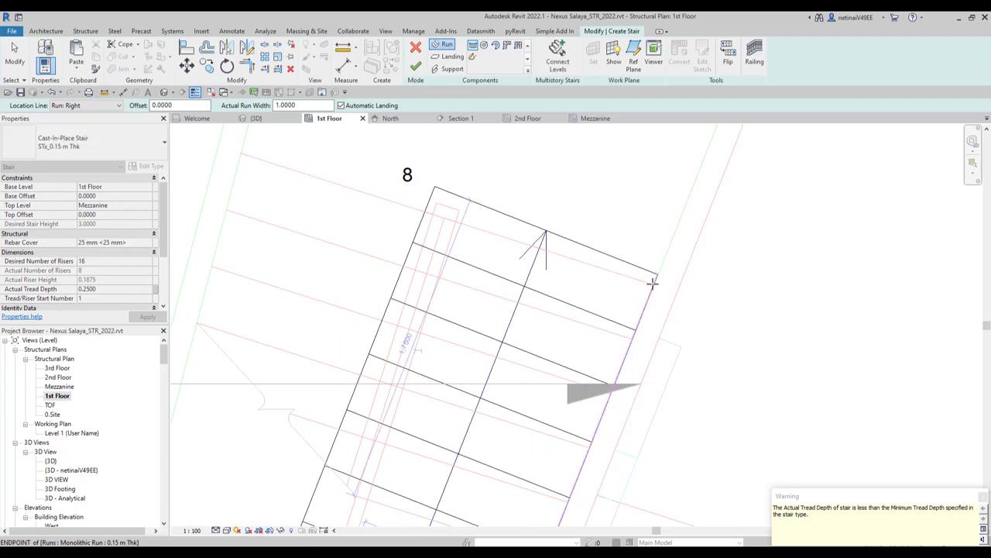
scroll(653, 285, down, 3)
scroll(648, 318, up, 2)
key(Escape)
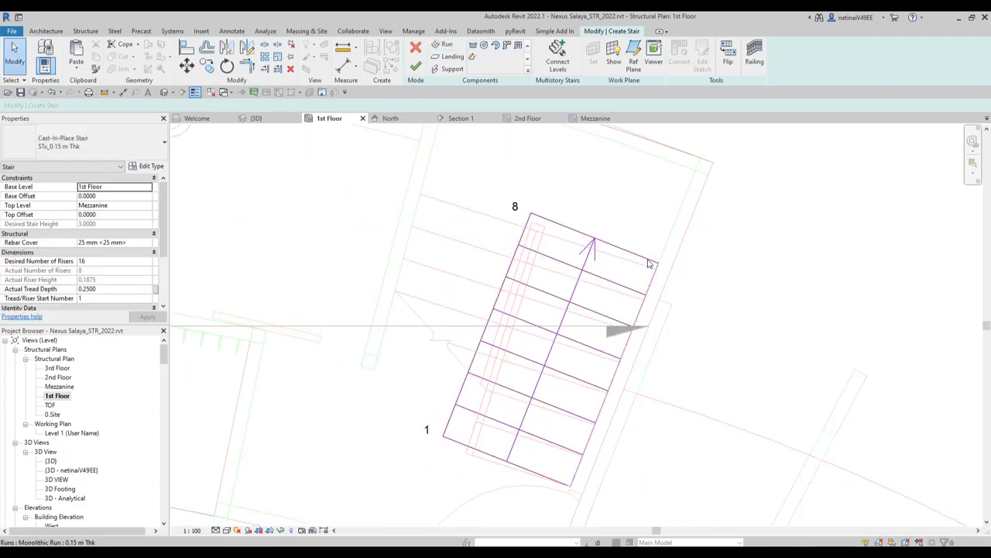
Select the new run and convert it to a sketch-based run.
click(648, 260)
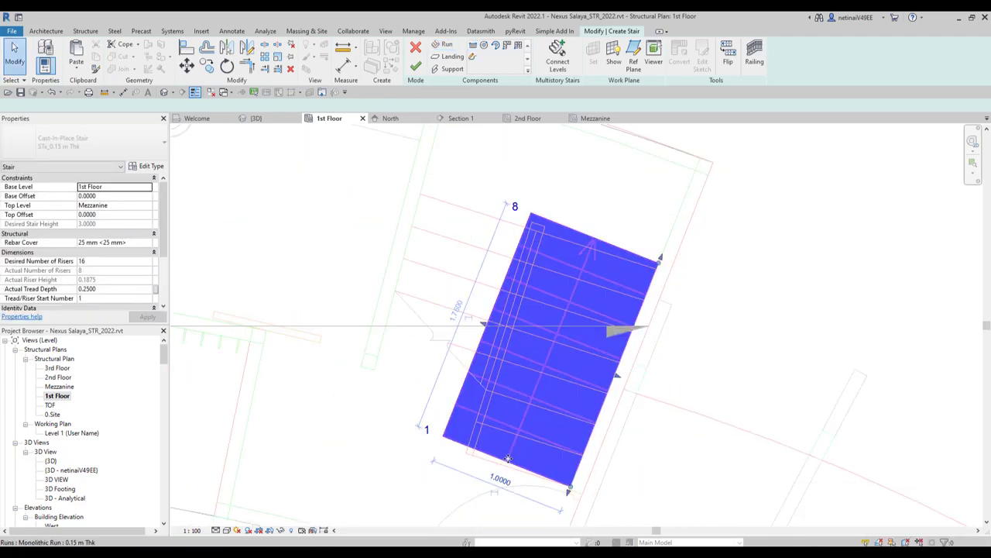
click(595, 423)
click(741, 411)
middle_drag(612, 282, 550, 254)
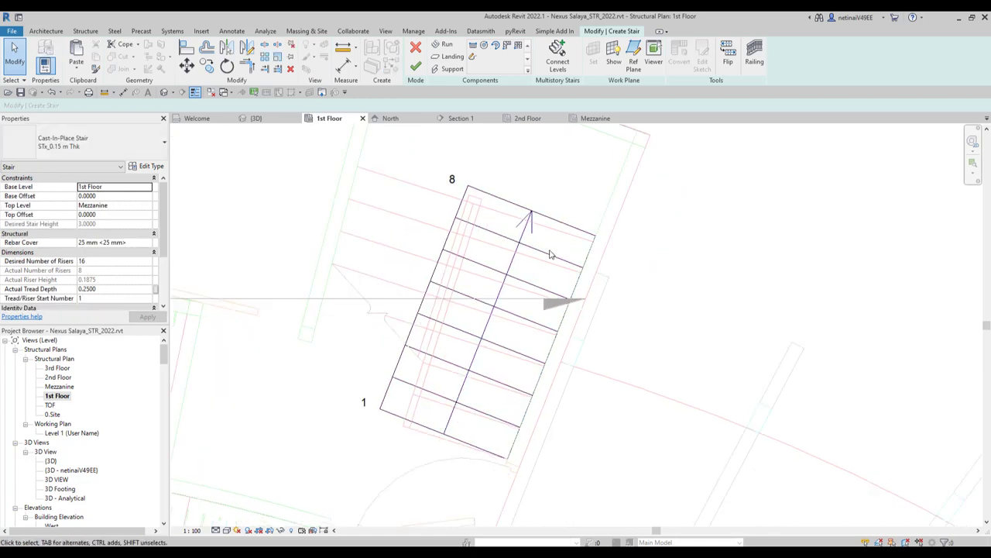
click(578, 232)
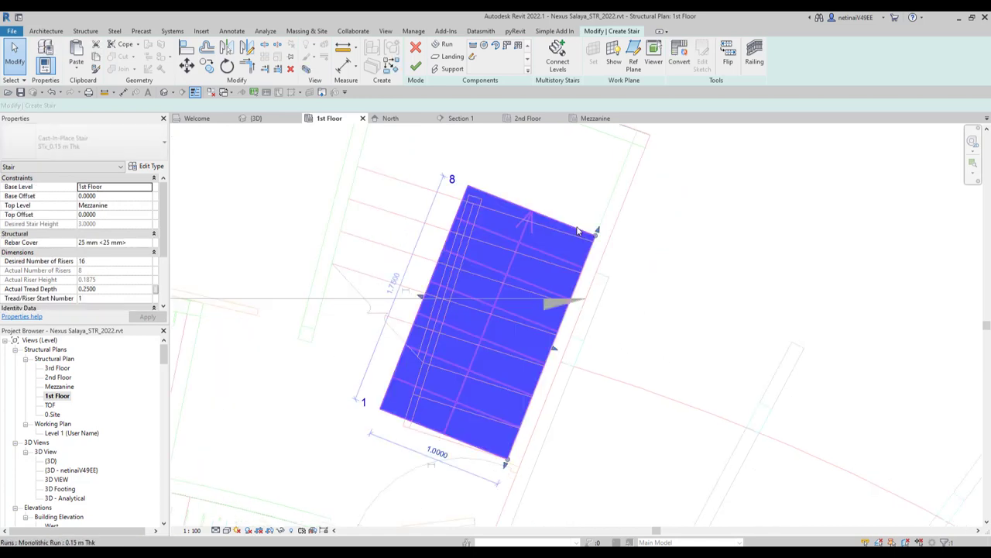
click(674, 64)
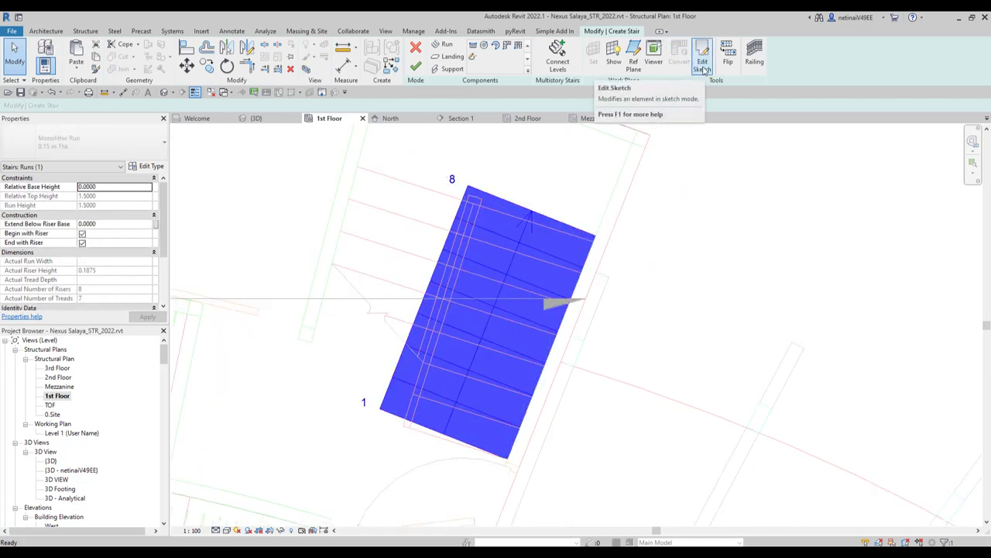
Edit the run's sketch and align its left boundary to the DWG line with AL.
click(702, 62)
scroll(361, 405, up, 2)
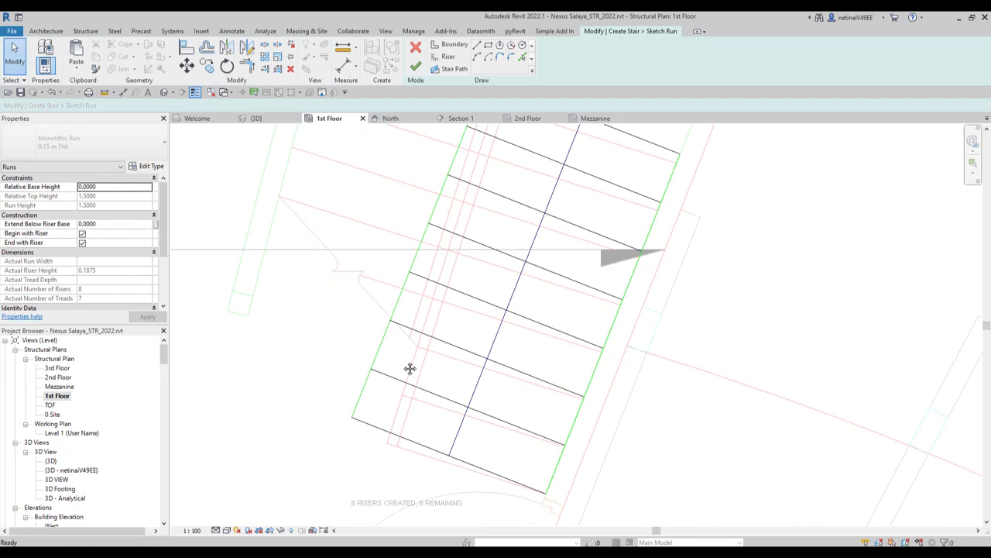
key(a)
key(l)
click(382, 351)
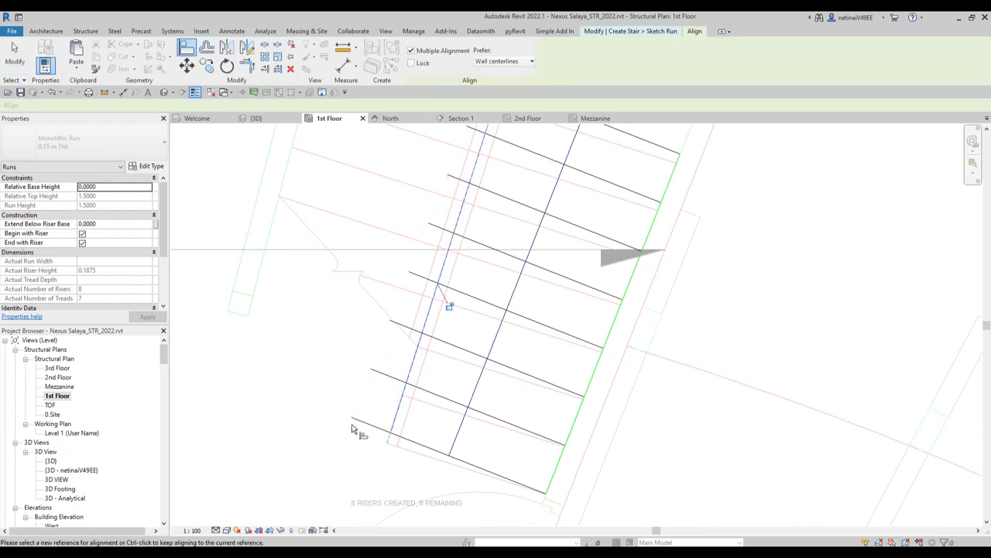
key(Escape)
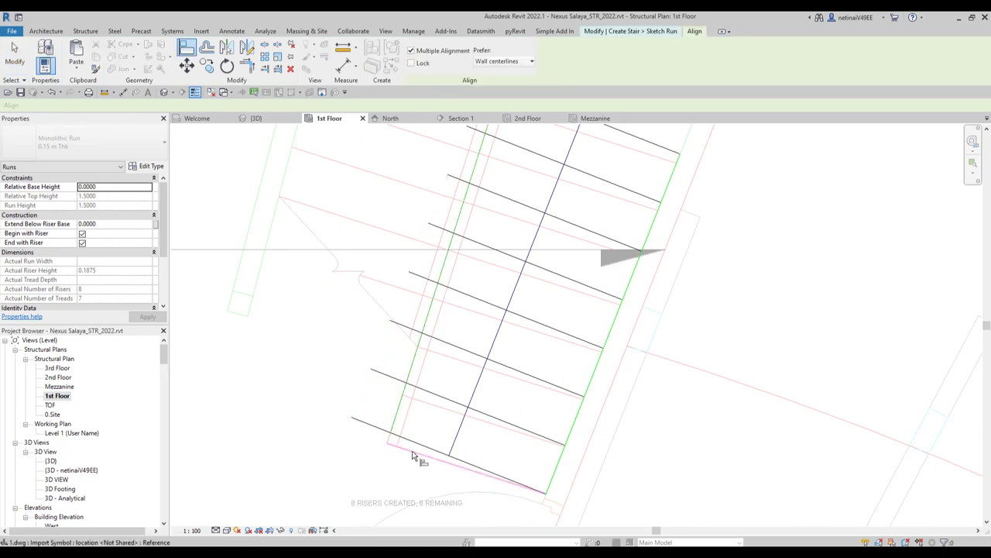
Align each riser line, bottom to top, onto its traced DWG step.
click(413, 450)
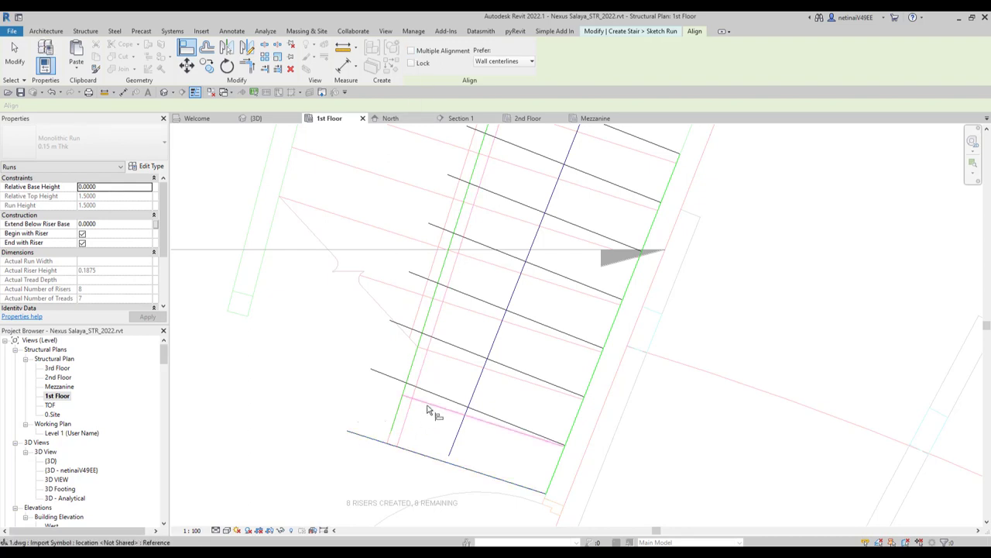
click(433, 405)
click(455, 353)
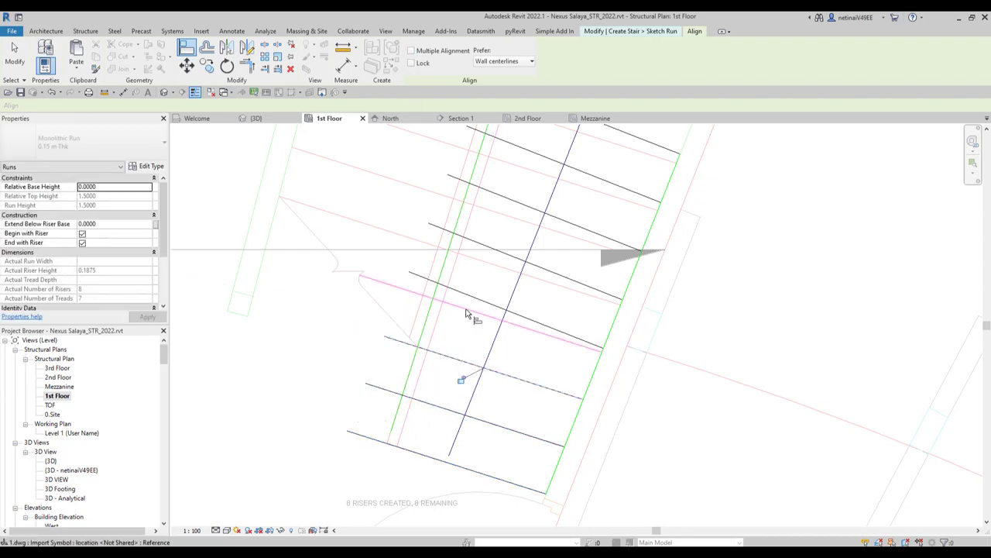
click(469, 302)
click(498, 258)
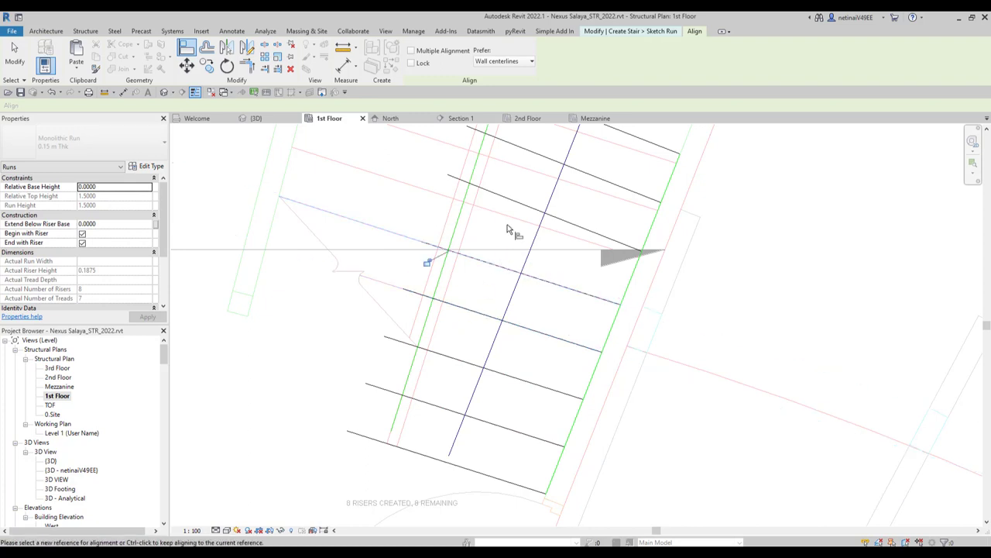
click(520, 208)
middle_drag(519, 208, 496, 324)
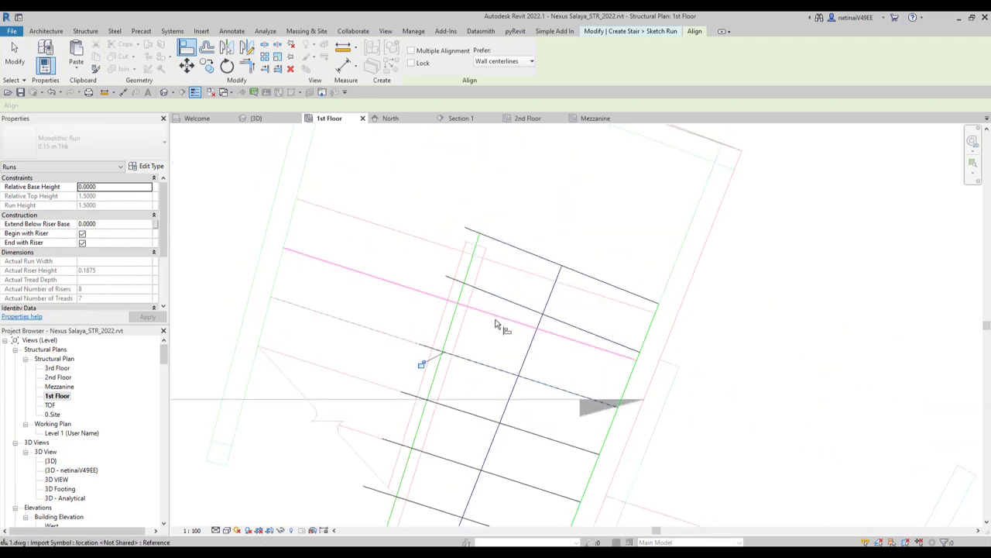
click(507, 302)
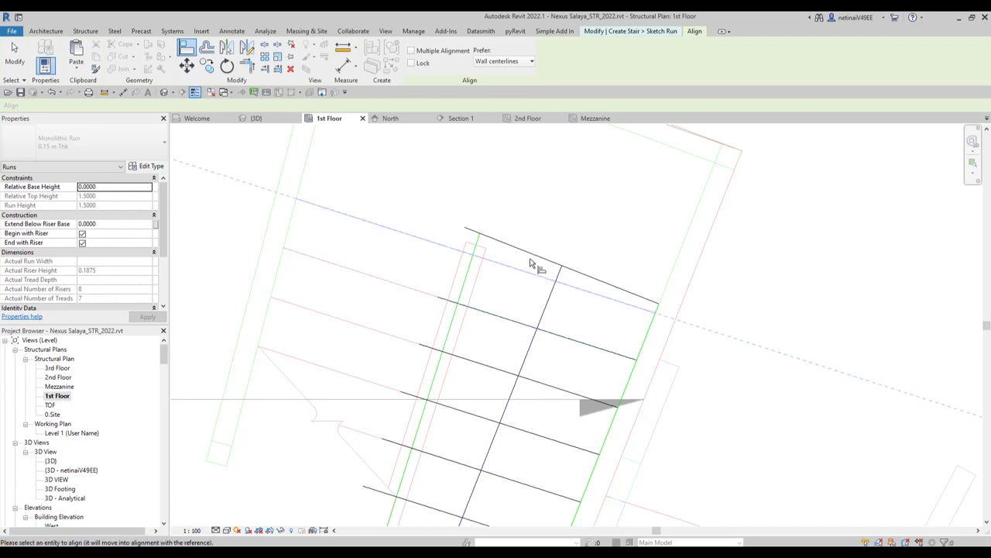
click(537, 258)
key(Escape)
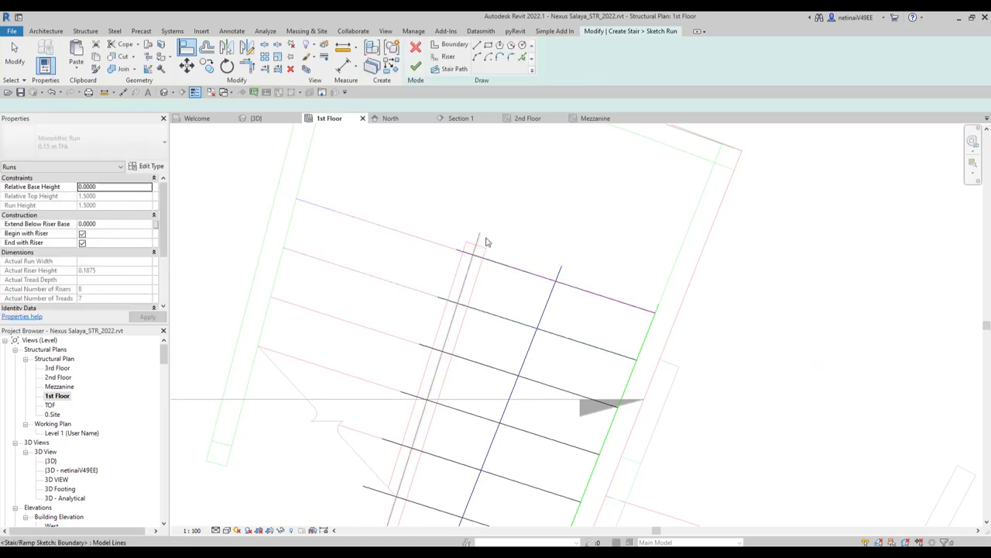
Stretch the left boundary line's end and move the stair path end into place.
drag(488, 244, 472, 255)
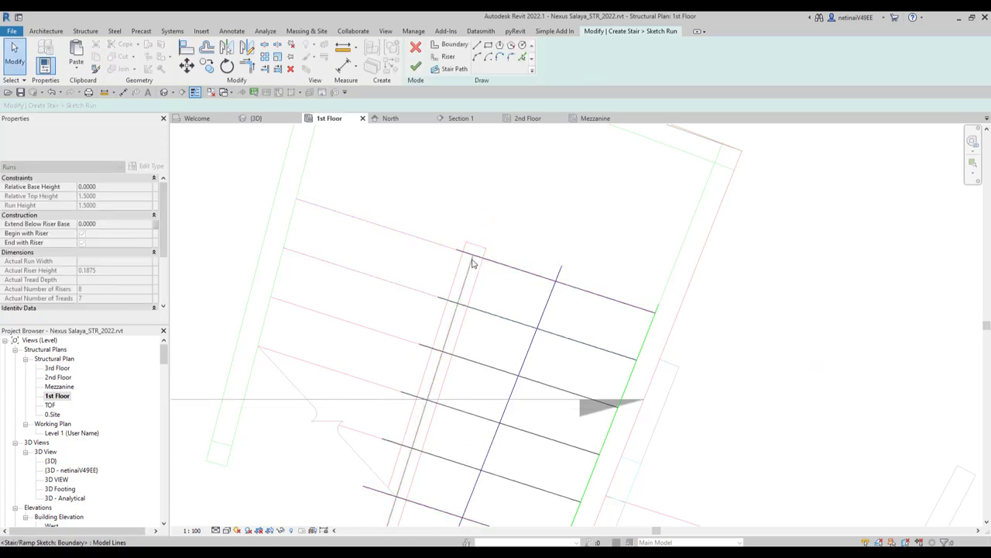
scroll(471, 260, up, 2)
scroll(537, 261, down, 2)
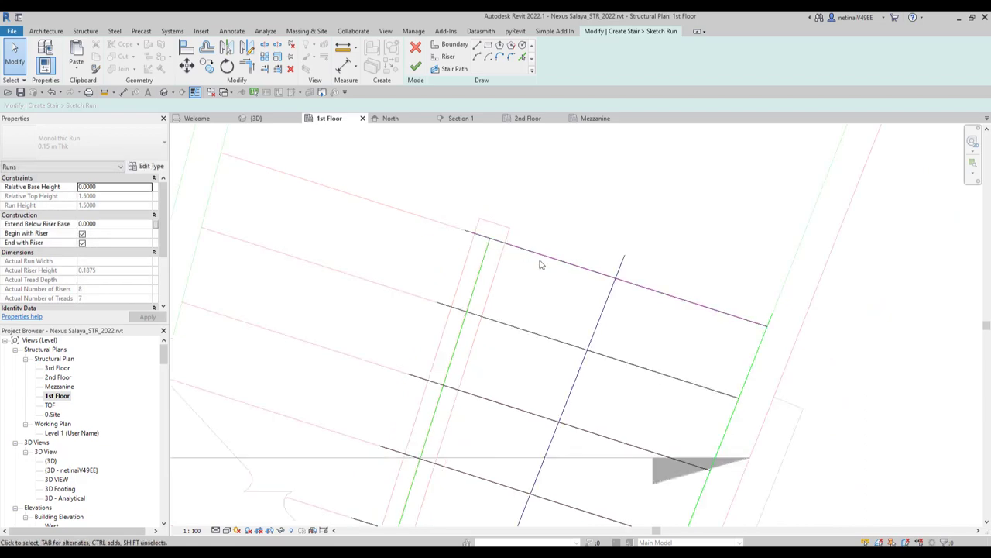
scroll(657, 313, down, 1)
scroll(657, 313, down, 1)
scroll(593, 380, up, 1)
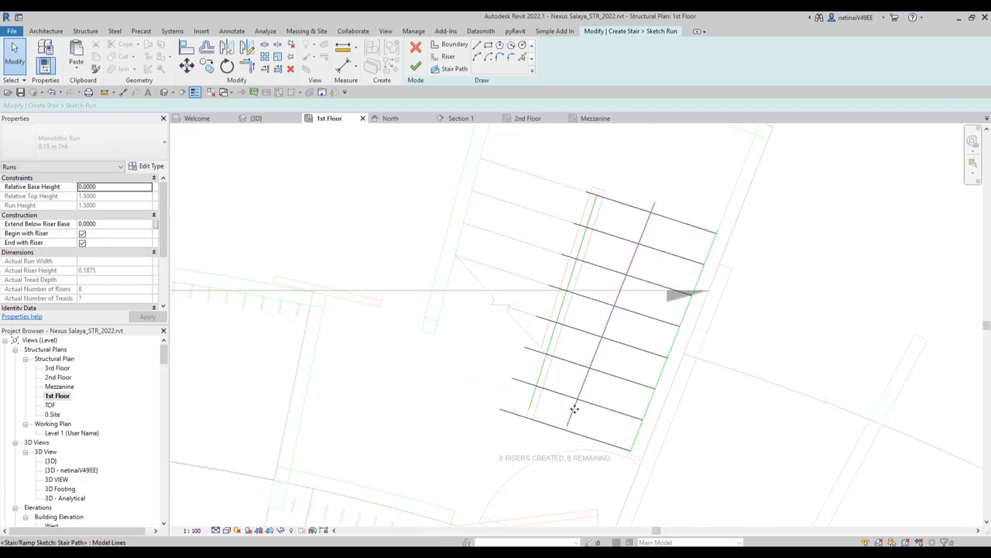
mouse_move(575, 409)
mouse_down()
mouse_move(568, 434)
mouse_move(581, 434)
mouse_up()
key(Escape)
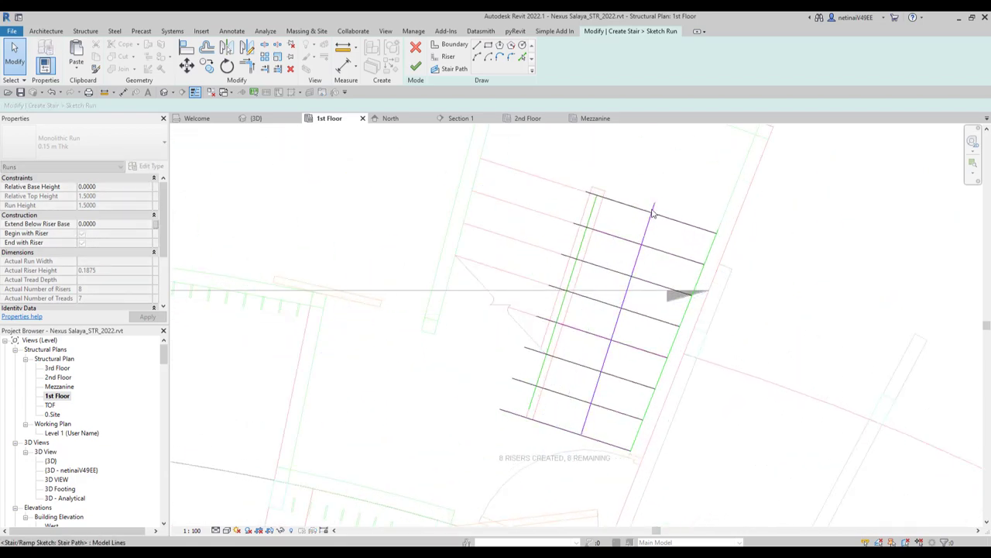
click(651, 220)
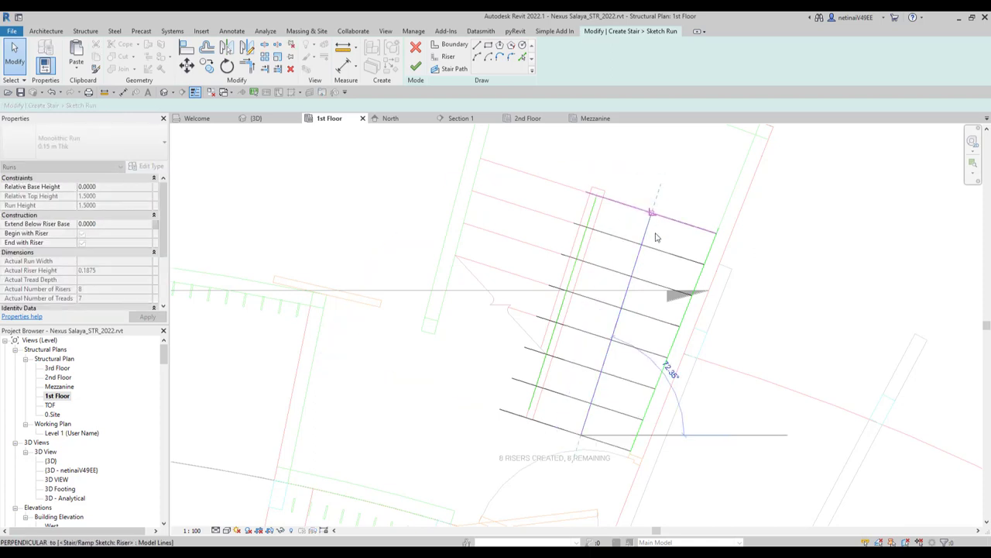
click(597, 410)
scroll(639, 275, down, 2)
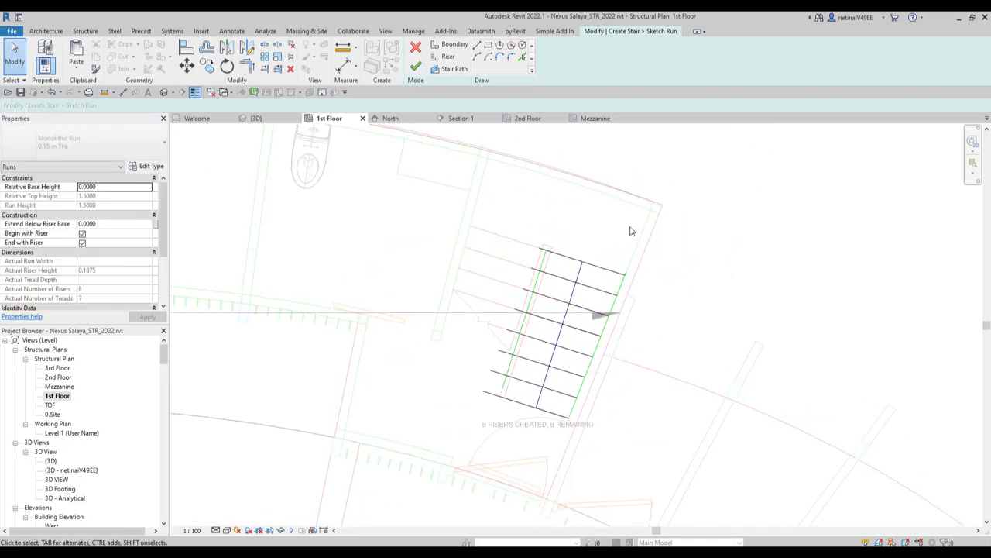
Fix the invalid-sketch error by redrawing a sketch line, then finish the 8-riser run.
click(418, 67)
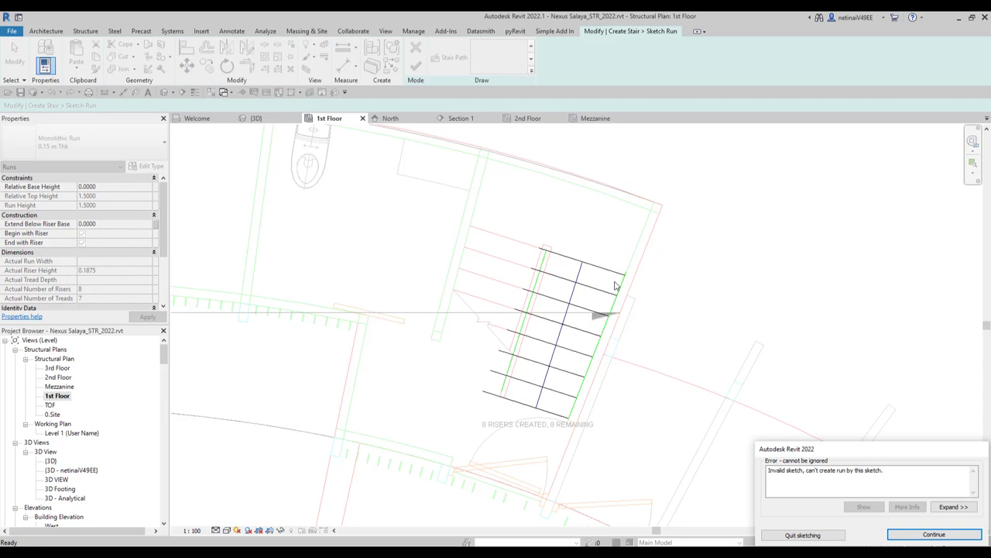
key(Return)
scroll(478, 388, up, 2)
scroll(524, 421, up, 1)
scroll(512, 413, up, 1)
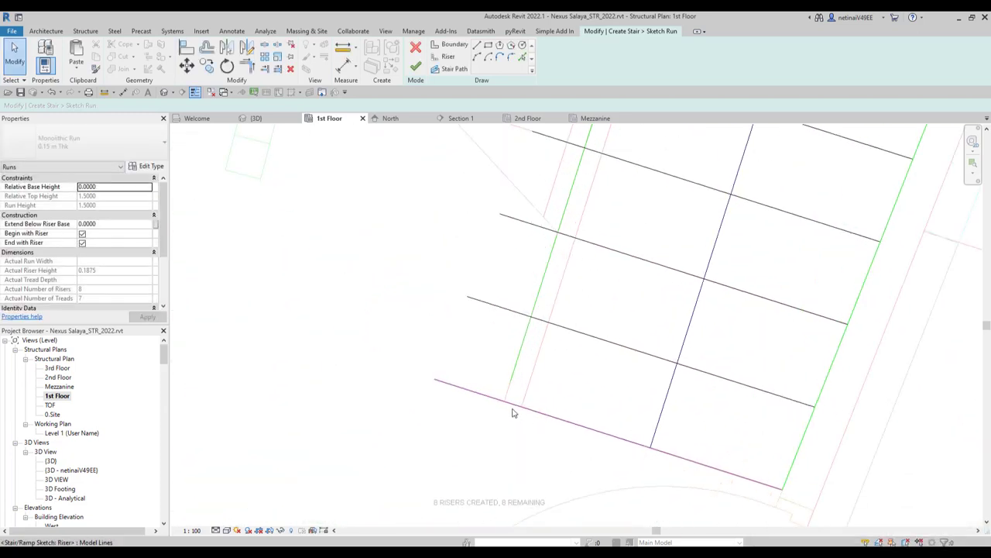
key(l)
key(i)
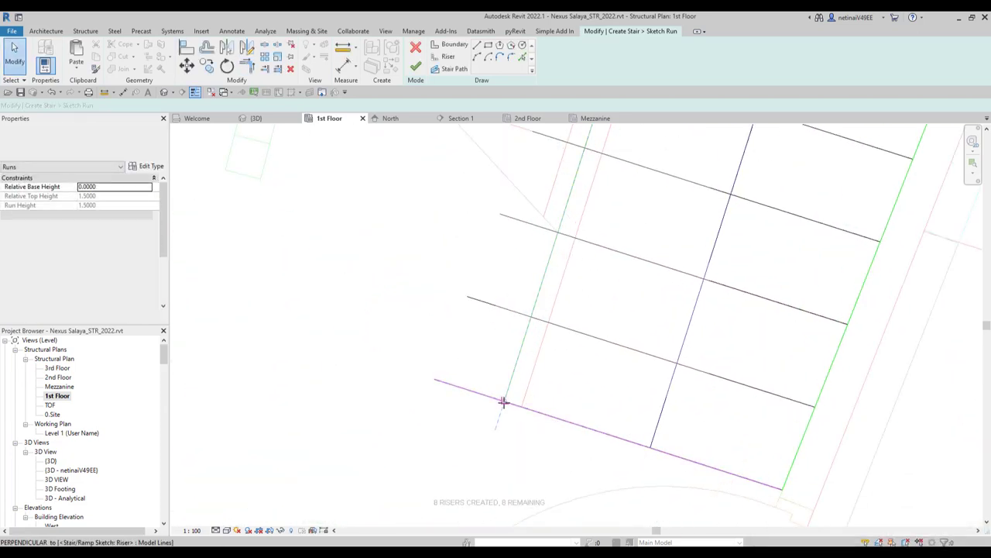
key(Escape)
click(416, 67)
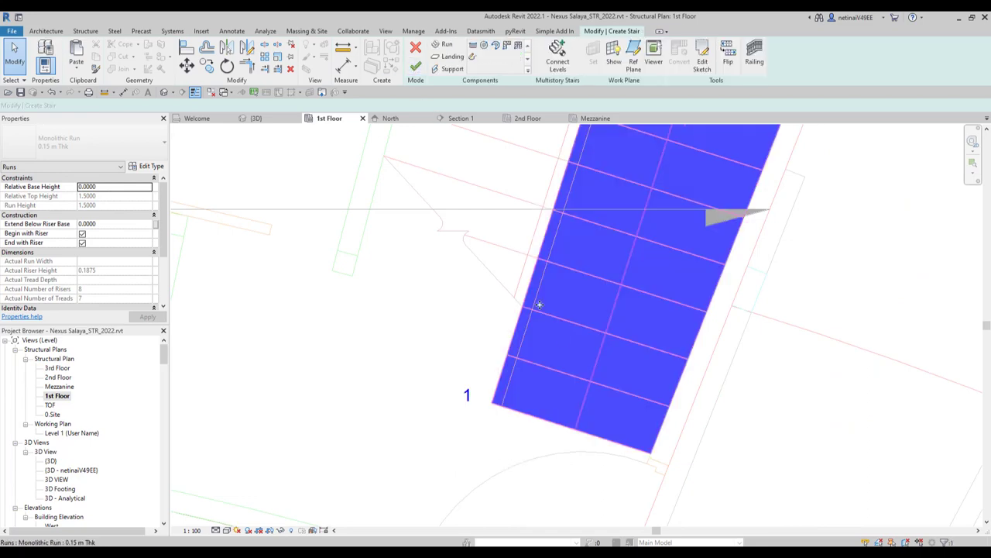
scroll(527, 442, down, 3)
scroll(560, 330, up, 2)
key(Escape)
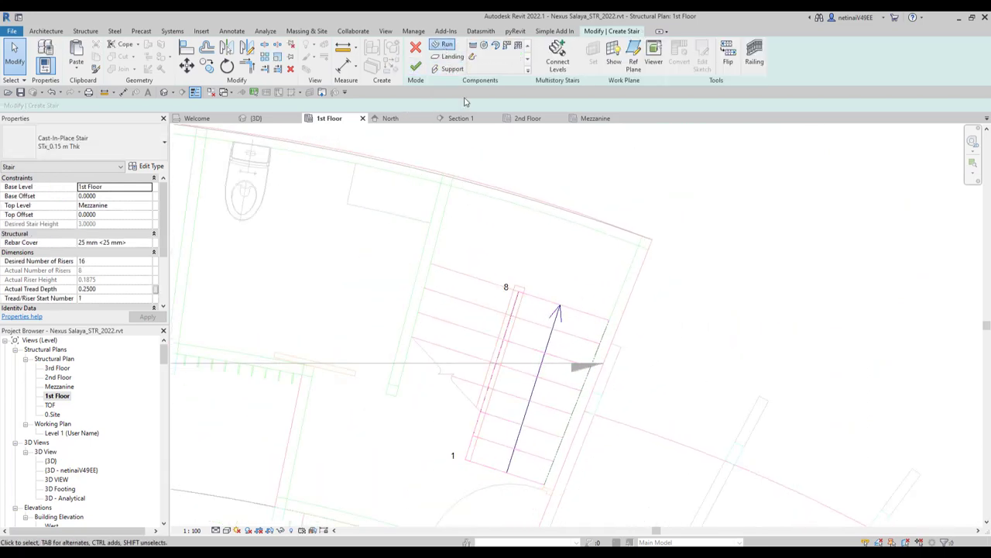
Place a second run beside the first, running back down, and select it.
click(443, 44)
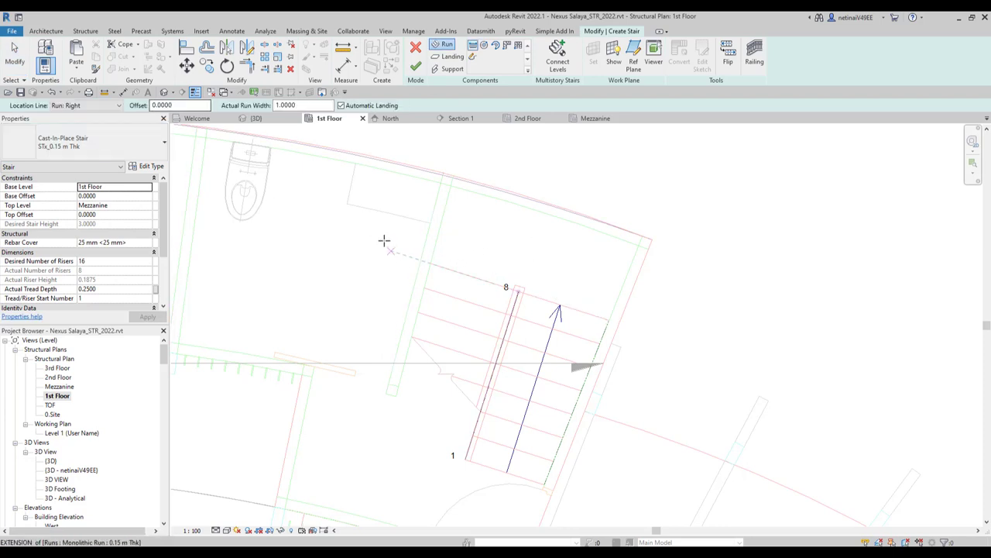
click(431, 265)
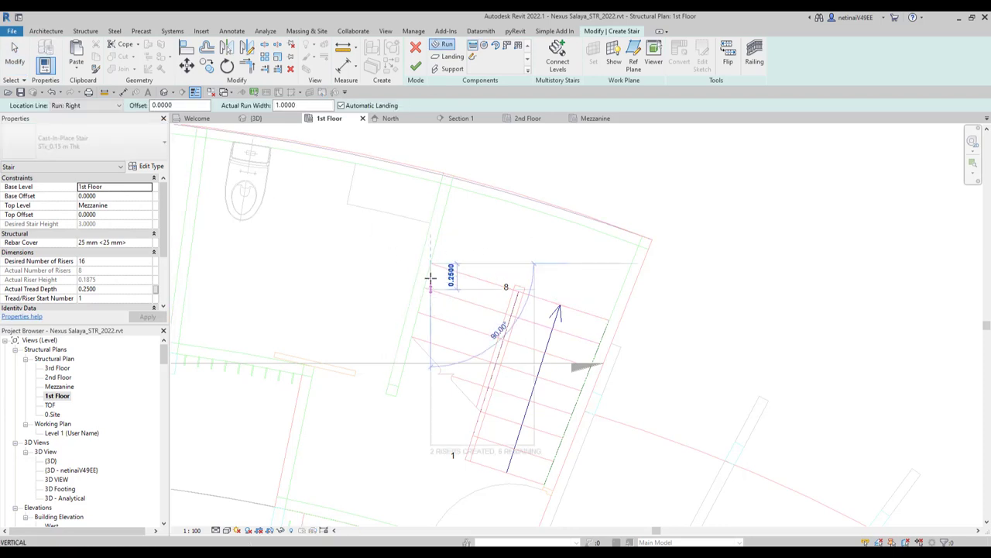
scroll(414, 333, up, 2)
scroll(394, 405, down, 2)
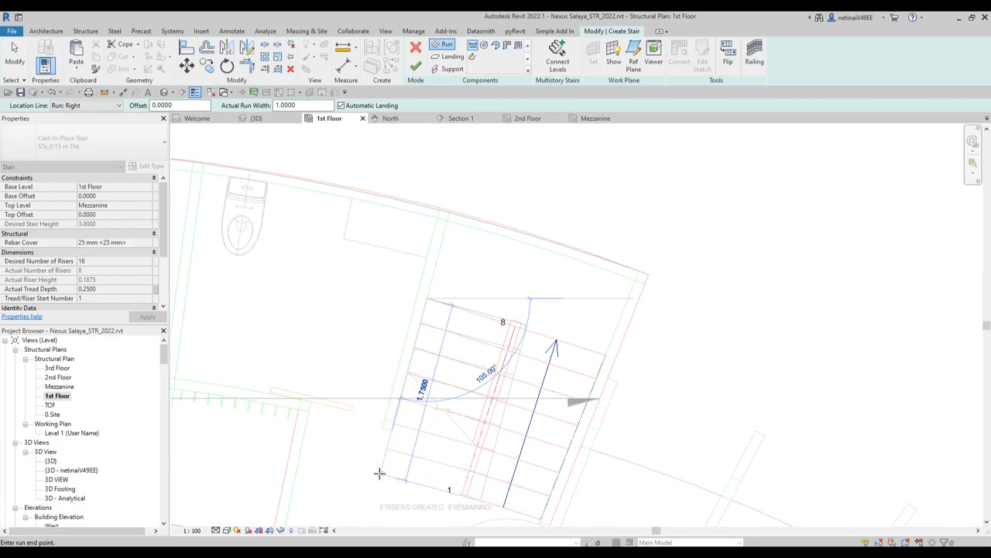
click(380, 474)
key(Escape)
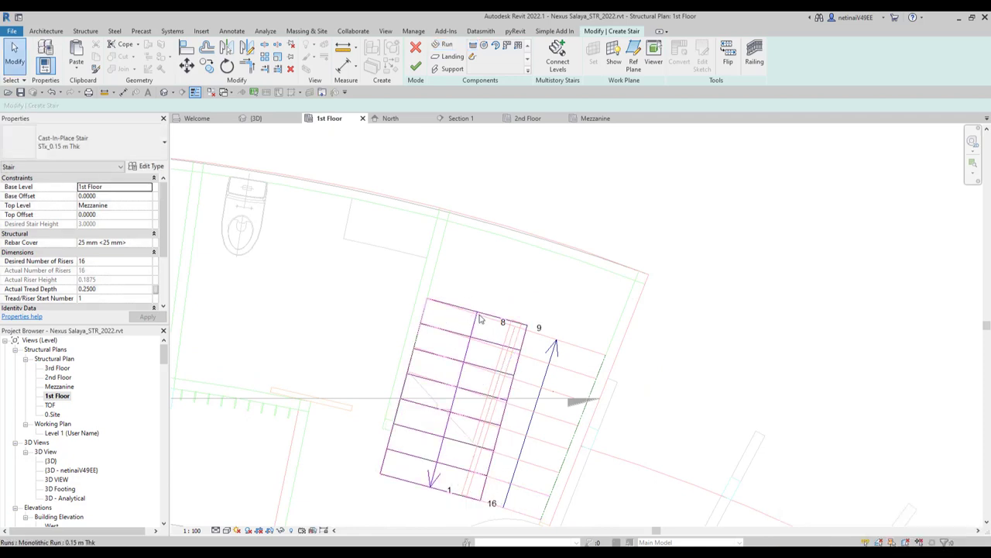
click(480, 318)
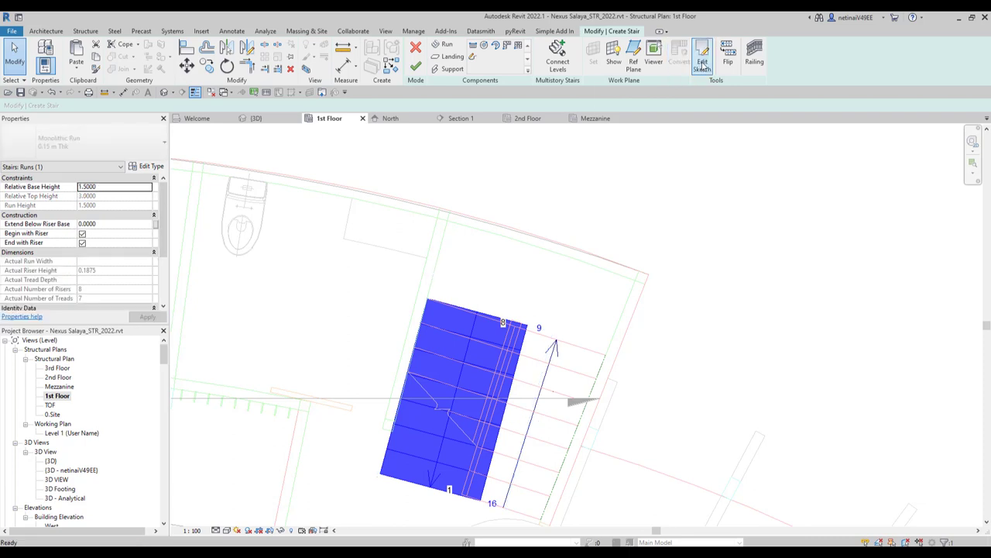
Edit the second run's sketch and align its boundary and top riser to the DWG lines.
click(702, 61)
scroll(520, 329, up, 2)
middle_drag(520, 328, 521, 266)
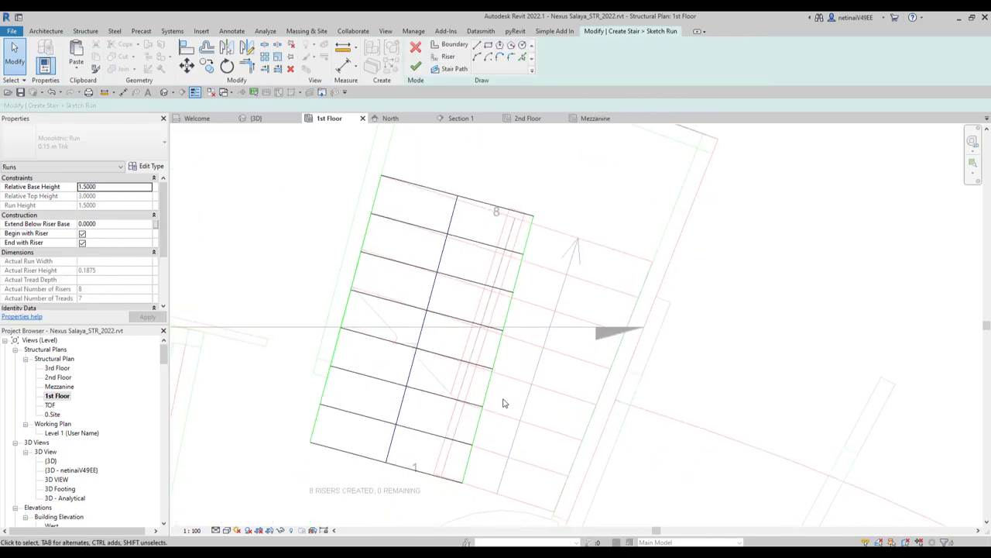
key(a)
key(l)
scroll(461, 426, up, 3)
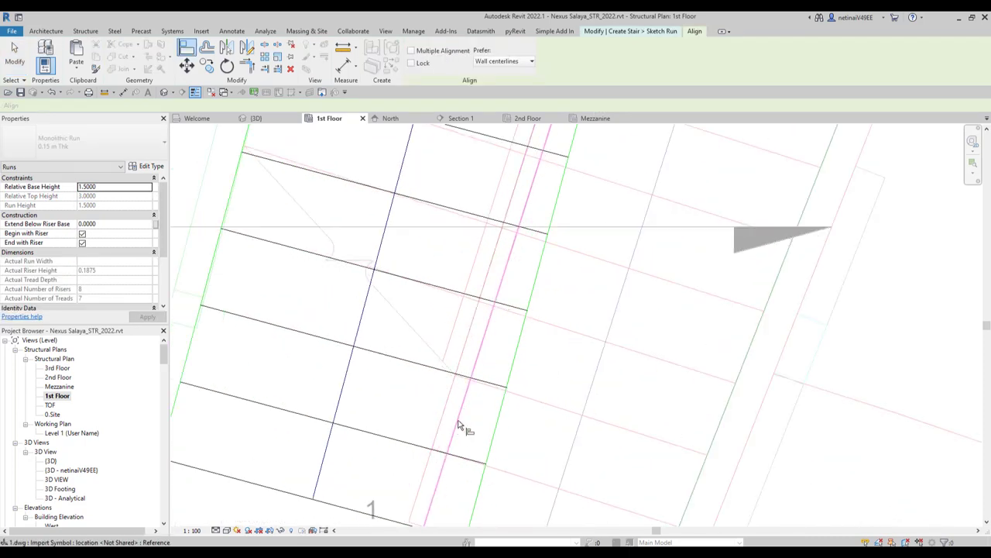
click(501, 418)
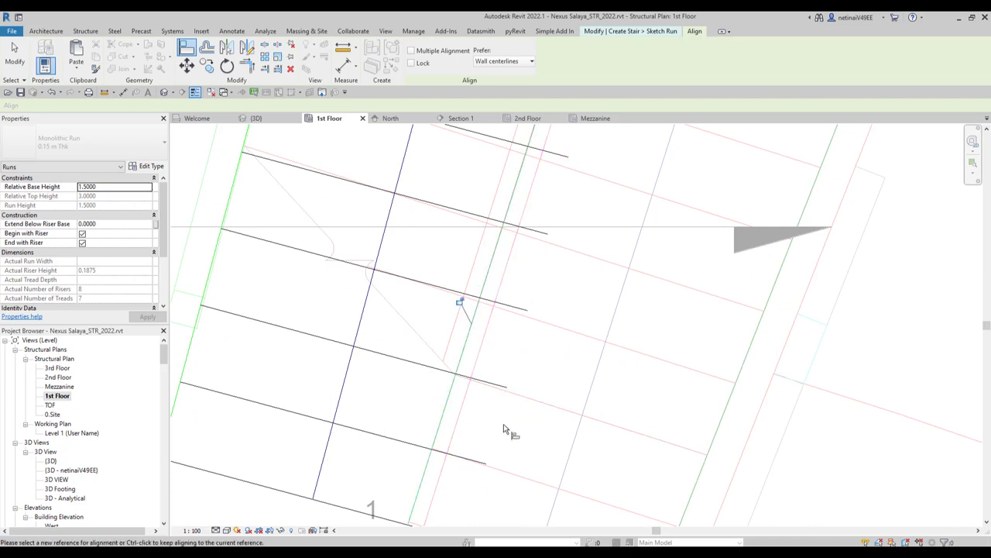
scroll(503, 424, down, 2)
scroll(352, 280, up, 3)
scroll(331, 372, up, 2)
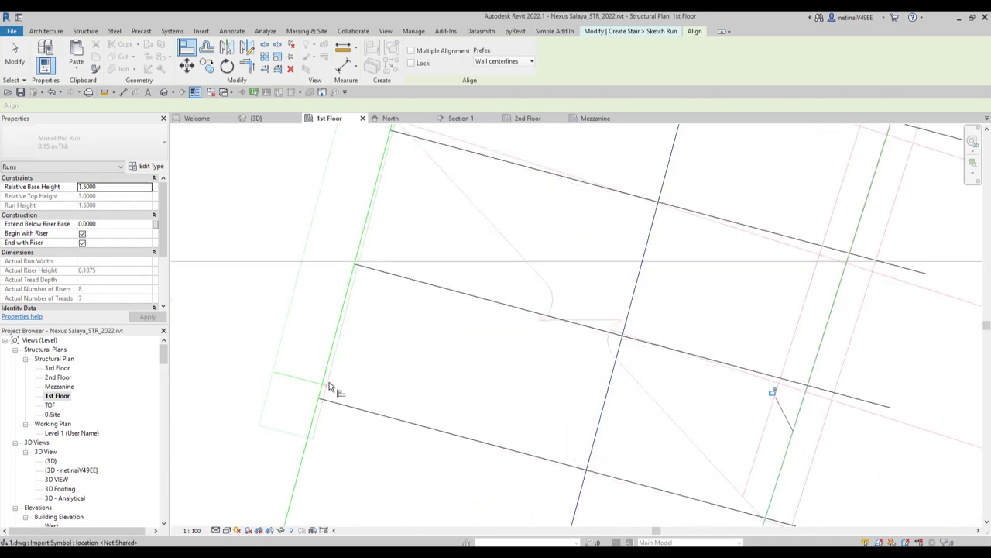
click(316, 426)
scroll(380, 354, down, 2)
scroll(427, 380, down, 2)
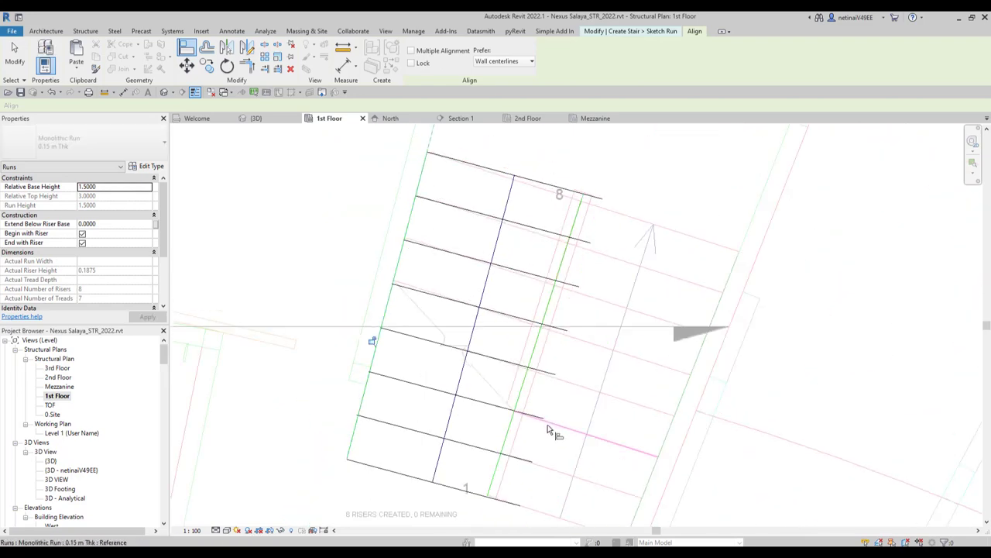
scroll(533, 173, up, 3)
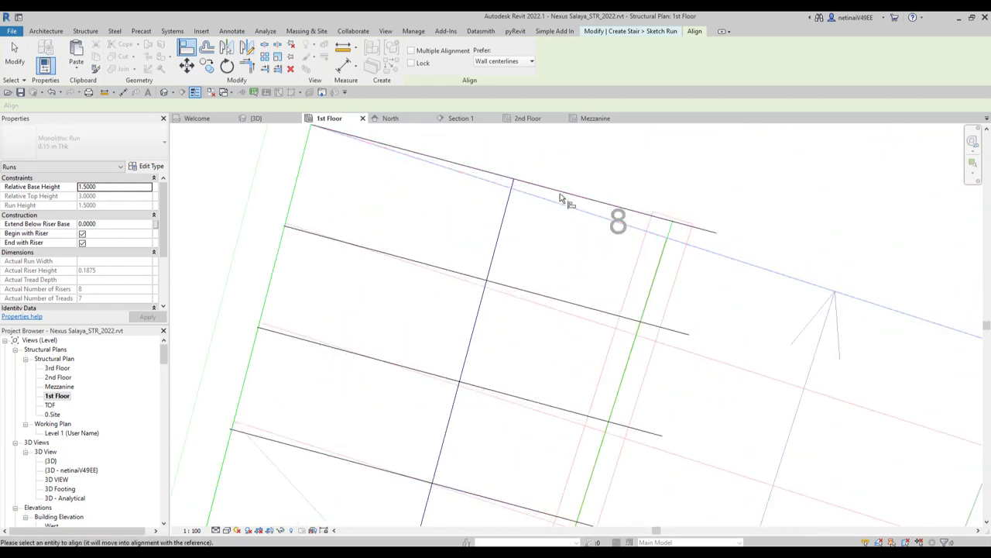
click(554, 300)
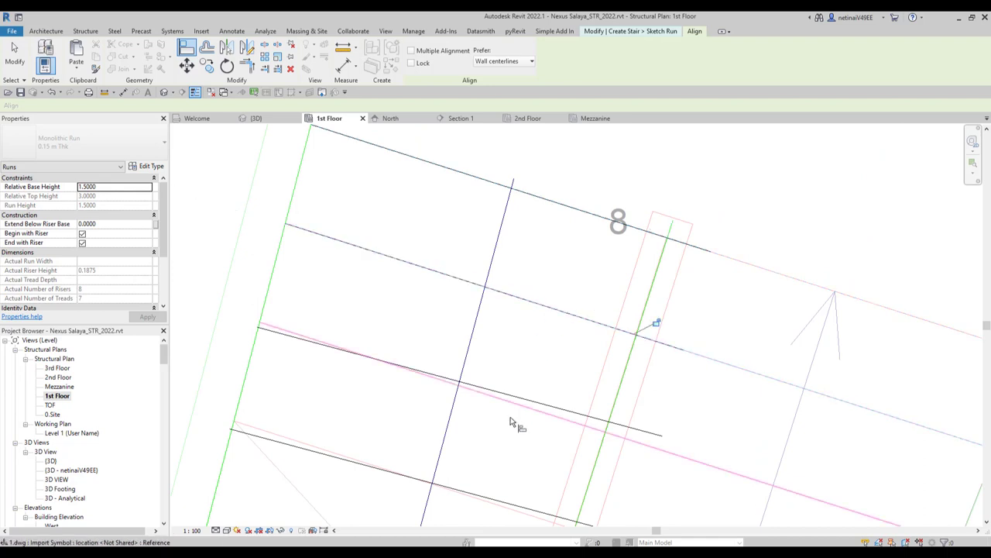
Align the remaining riser lines, down to the bottom riser, onto the traced DWG steps.
mouse_move(542, 410)
middle_down()
mouse_move(522, 354)
mouse_move(525, 262)
middle_up()
click(526, 349)
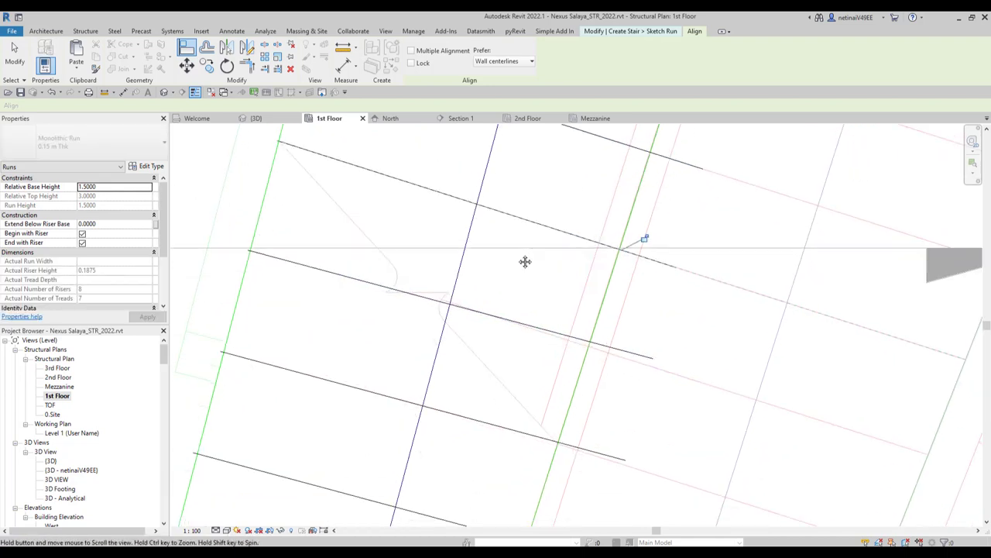
scroll(526, 318, up, 4)
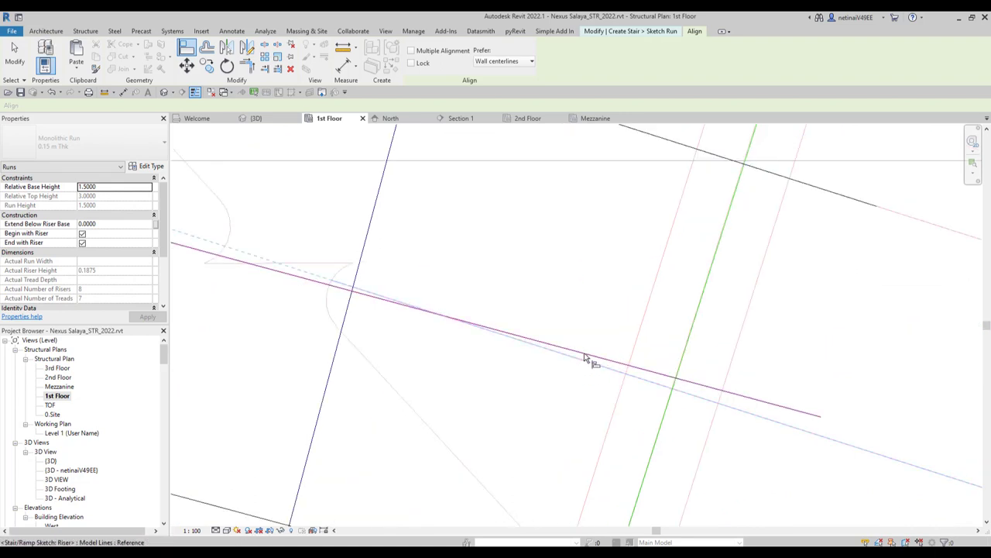
click(585, 358)
scroll(531, 232, down, 3)
scroll(609, 365, up, 3)
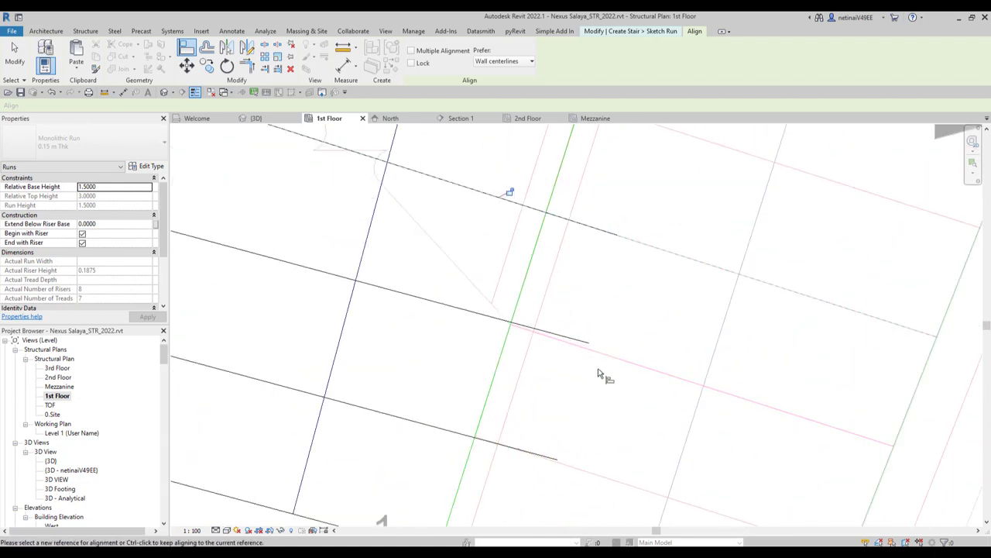
click(612, 364)
click(465, 311)
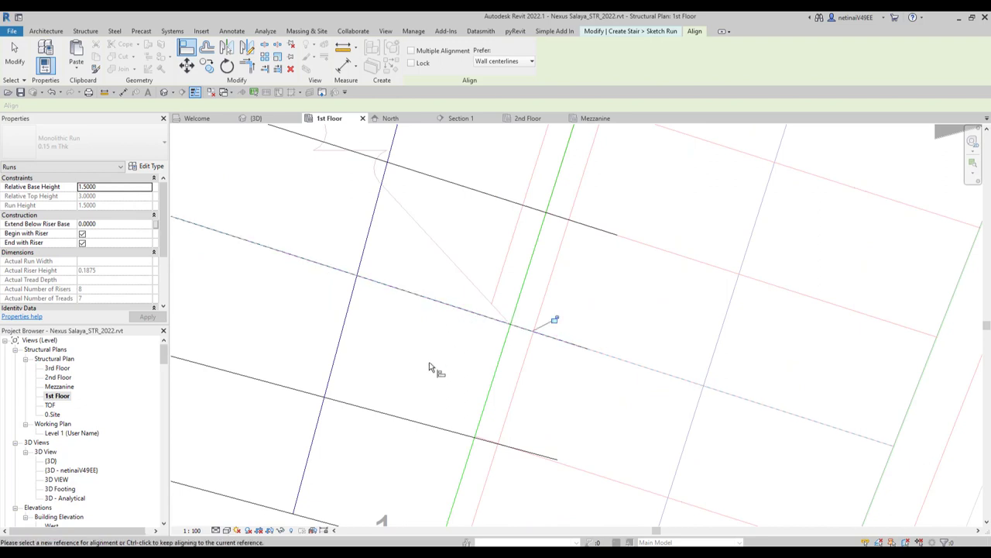
middle_drag(431, 367, 462, 270)
click(447, 334)
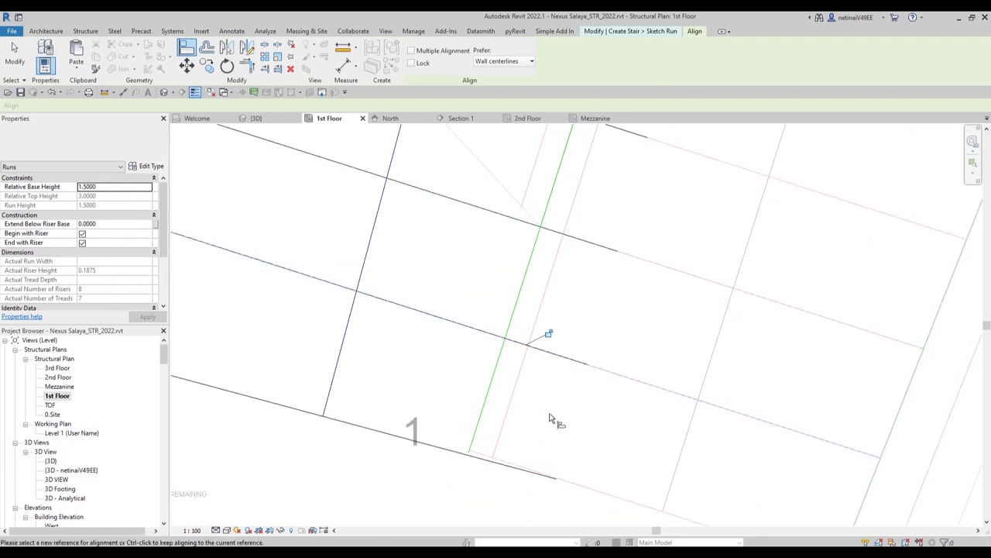
click(447, 451)
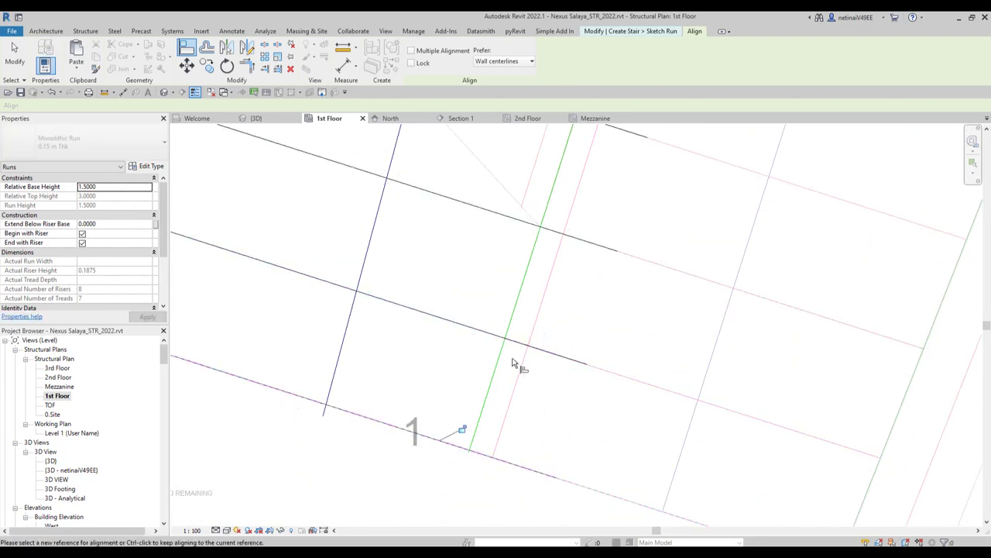
scroll(519, 364, down, 3)
Finish the second run's sketch so it numbers from riser 9.
key(Escape)
click(454, 392)
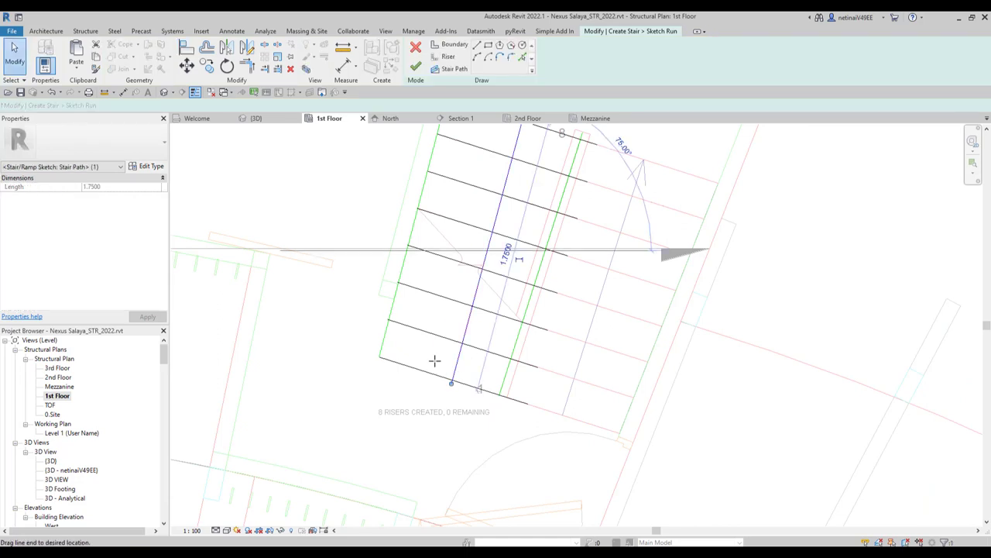
scroll(505, 306, down, 1)
scroll(505, 307, up, 2)
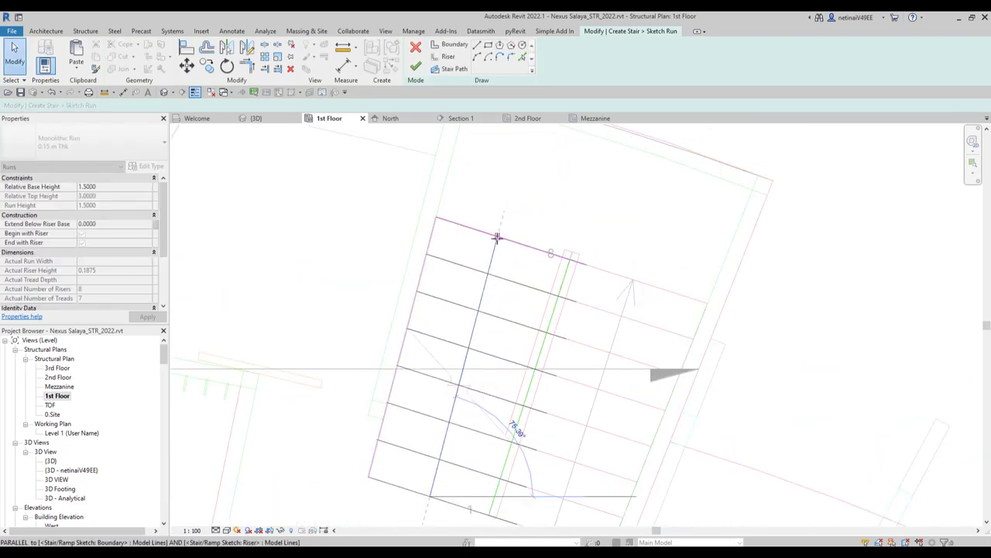
key(Escape)
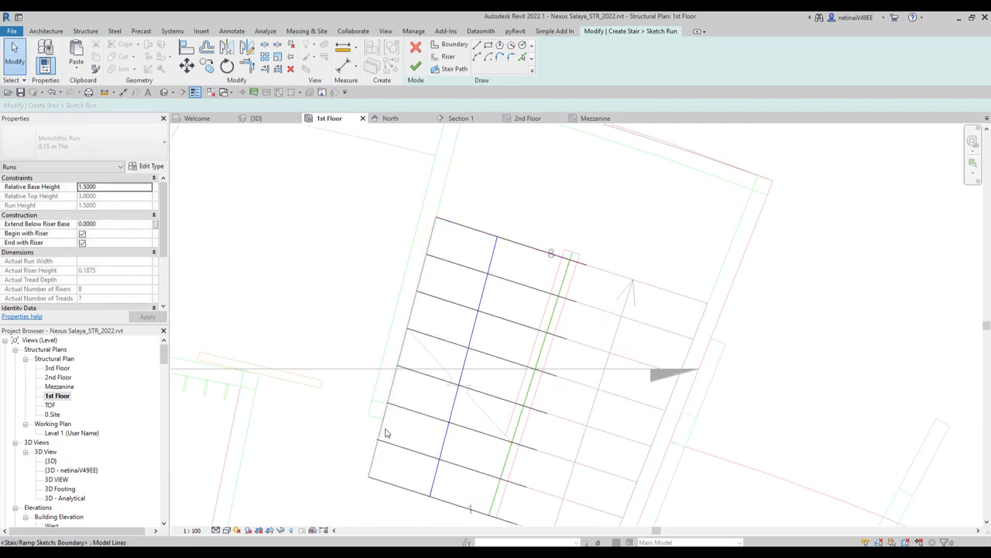
scroll(413, 414, down, 2)
click(416, 69)
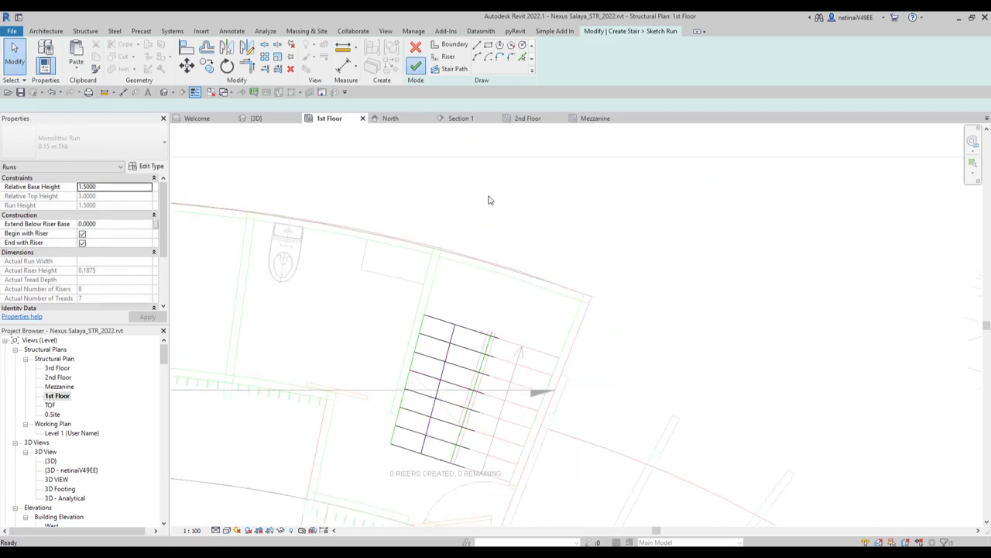
scroll(497, 332, up, 2)
Start a sketched landing and draw its first boundary line from the stair corner to the DWG edge.
key(Escape)
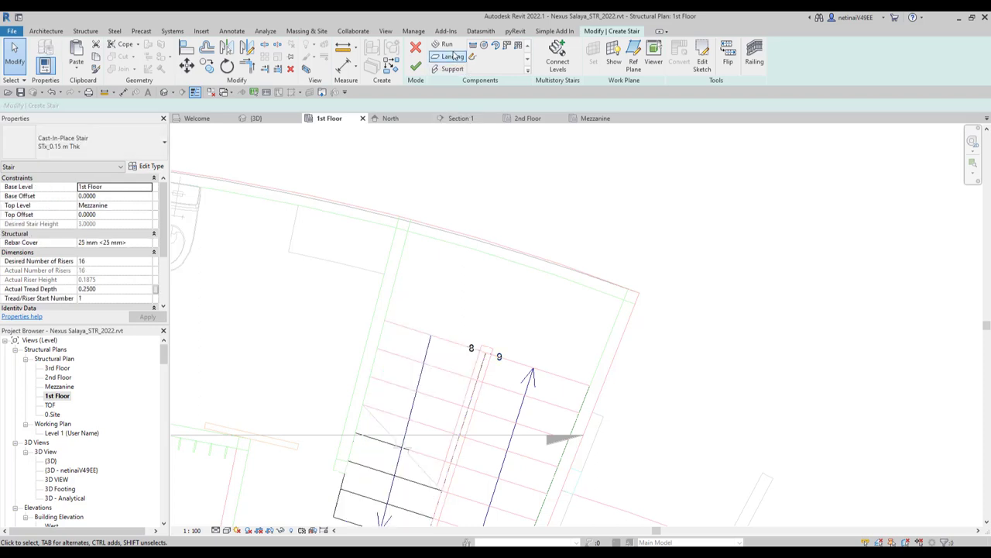
click(454, 58)
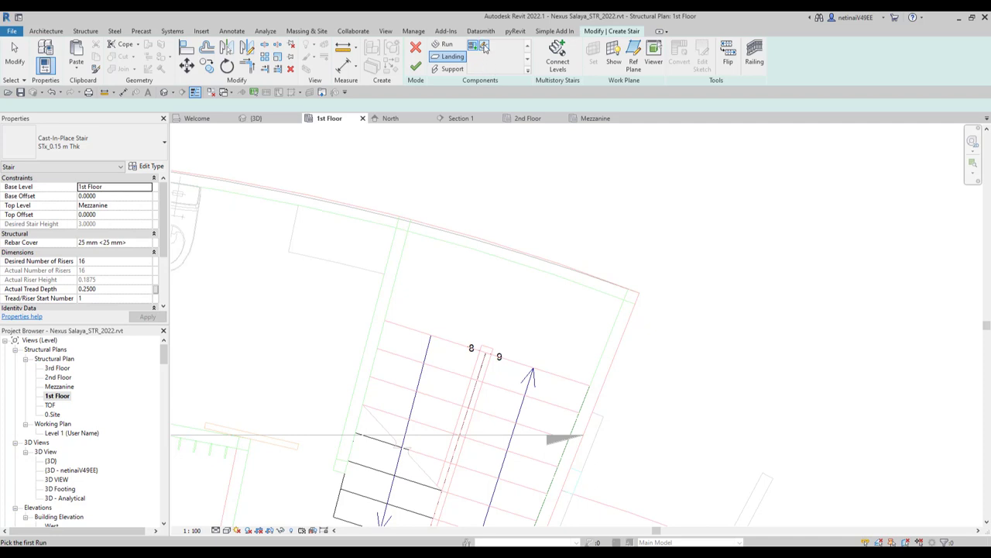
click(484, 48)
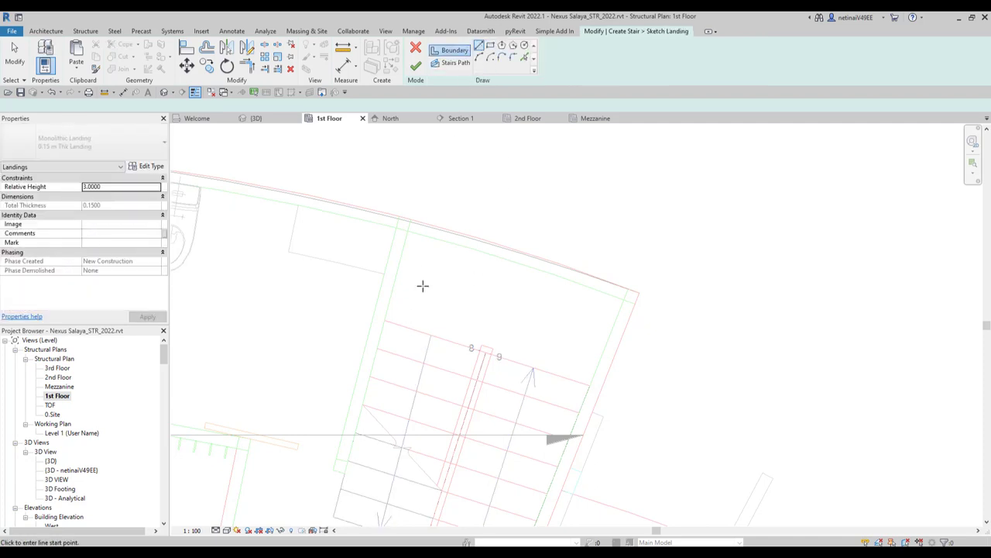
click(385, 319)
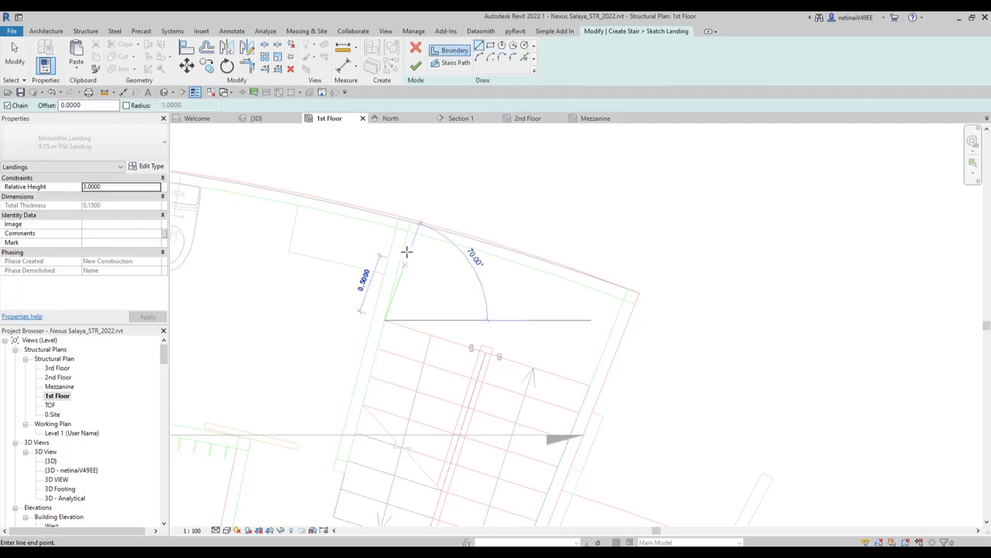
scroll(410, 223, up, 2)
click(410, 210)
key(Escape)
key(Escape)
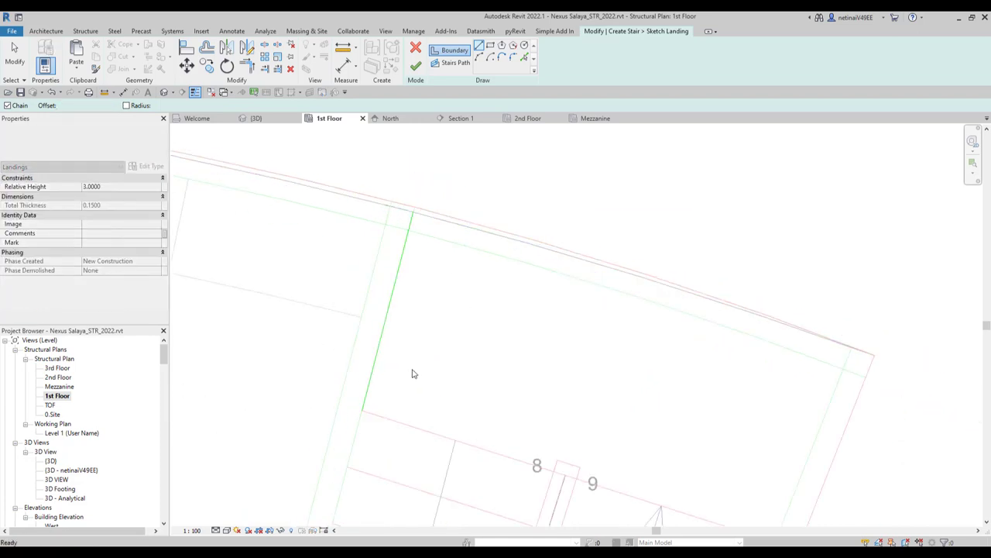
Draw the remaining landing edges along the run tops to the DWG corners, close the loop and finish.
click(363, 411)
middle_drag(356, 411, 228, 267)
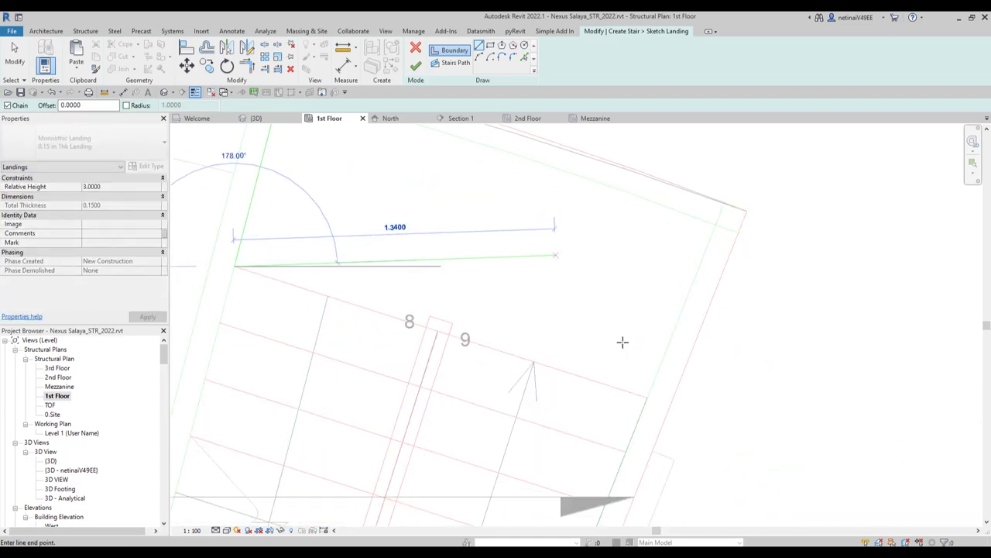
click(647, 398)
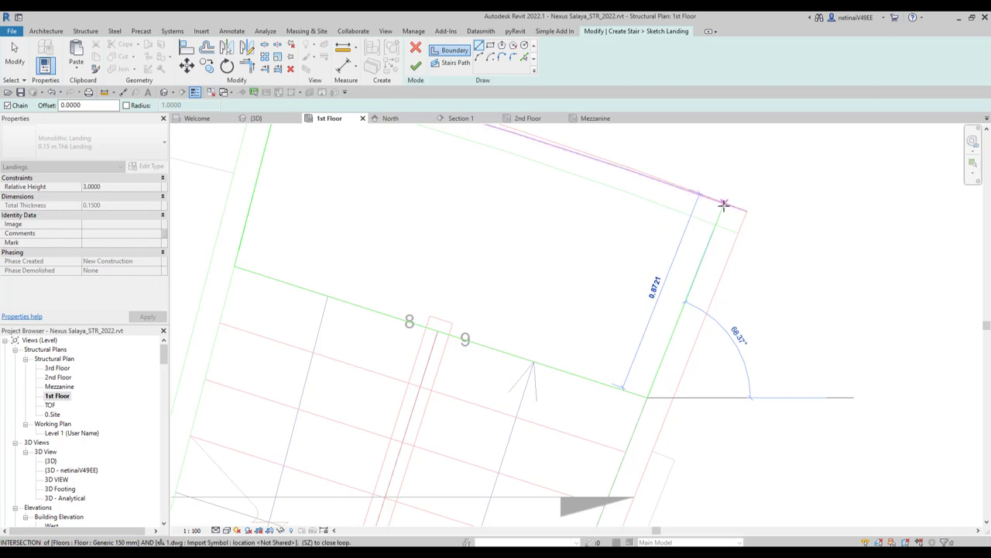
click(723, 204)
middle_drag(622, 204, 684, 335)
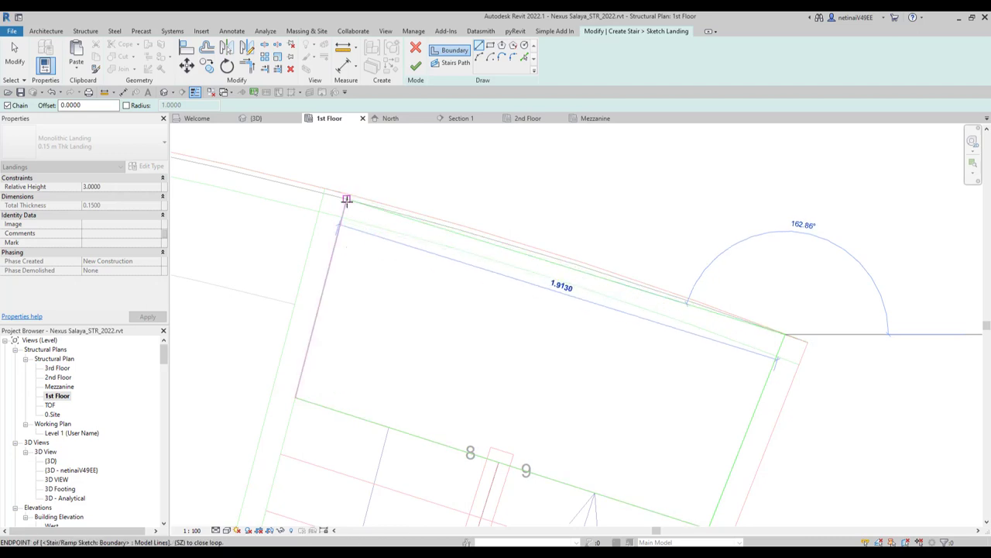
click(346, 199)
scroll(463, 178, down, 2)
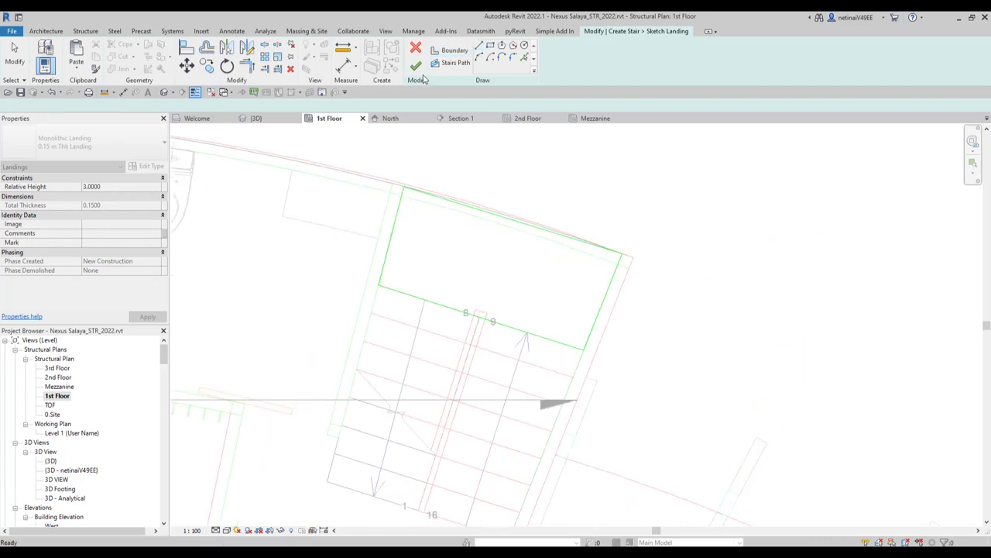
click(416, 66)
Switch to the {3D} view and hide imported categories there through Visibility/Graphics (VG).
scroll(531, 259, down, 3)
key(Escape)
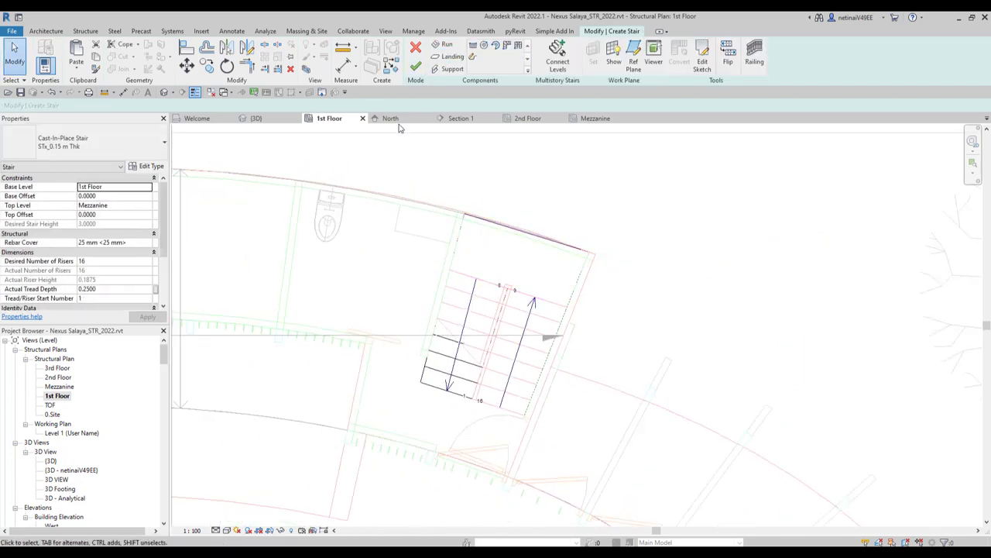
click(256, 118)
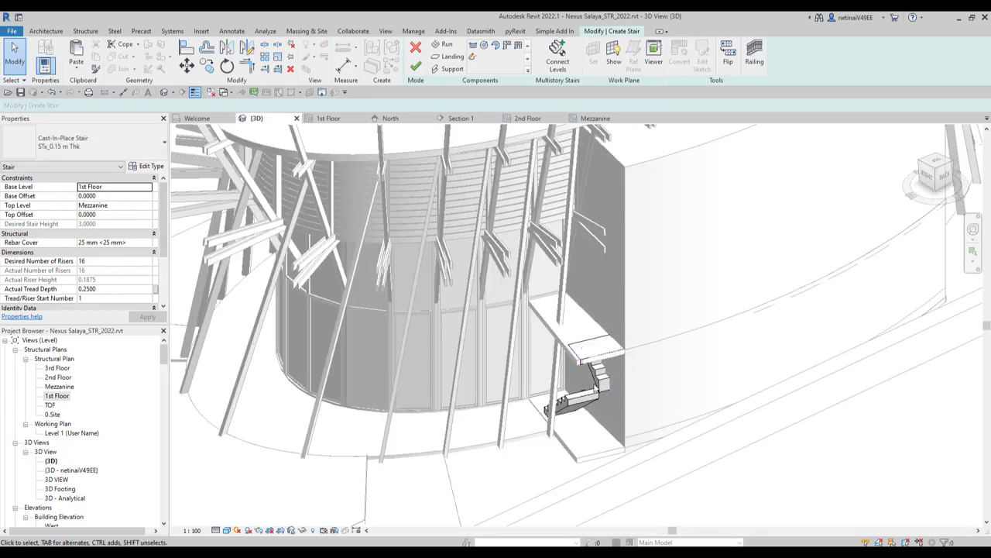
scroll(747, 386, up, 4)
key(v)
key(g)
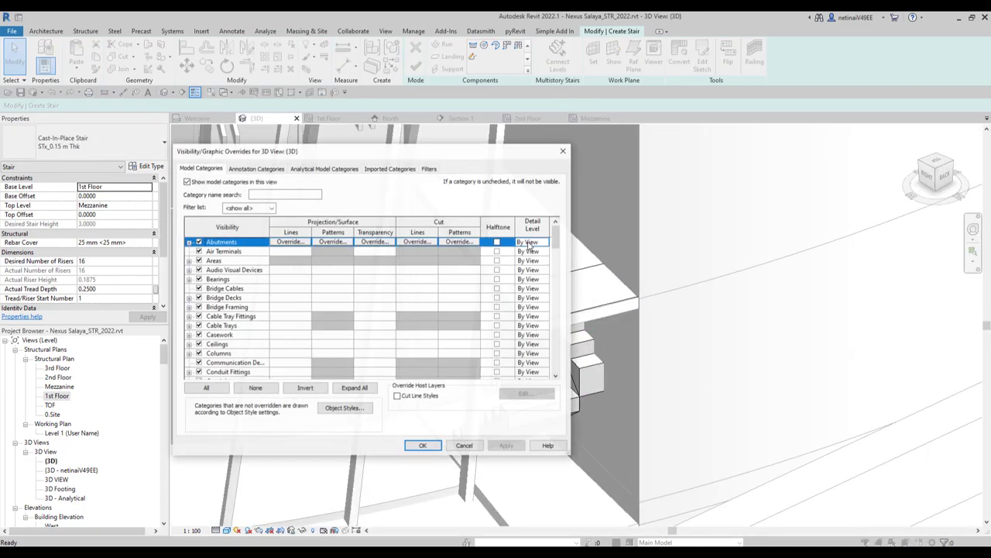
click(390, 168)
click(240, 183)
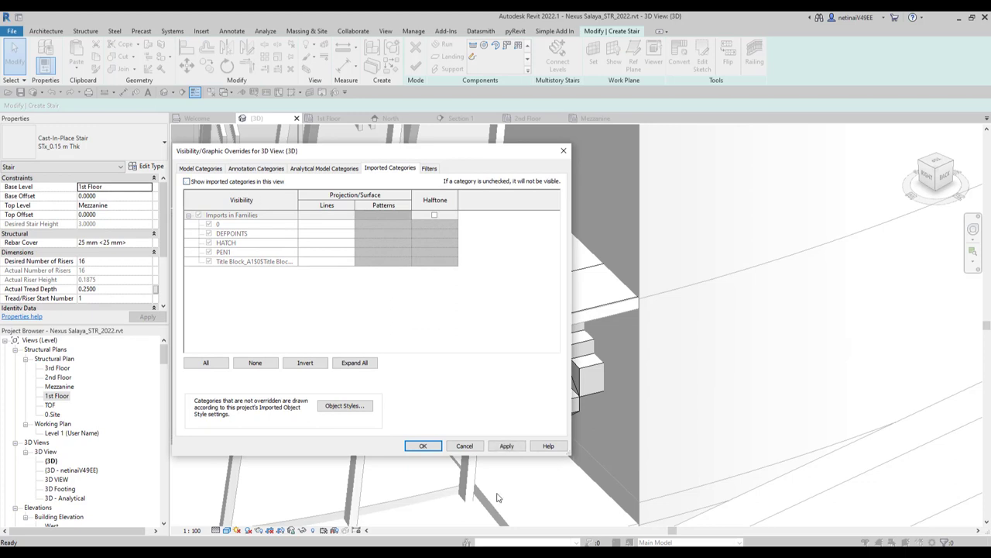
click(423, 446)
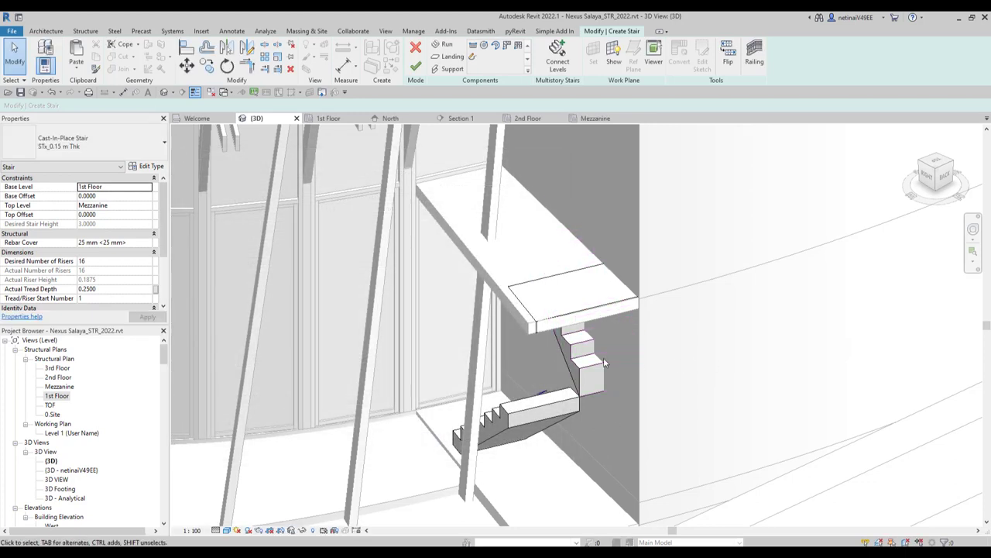
scroll(559, 294, down, 2)
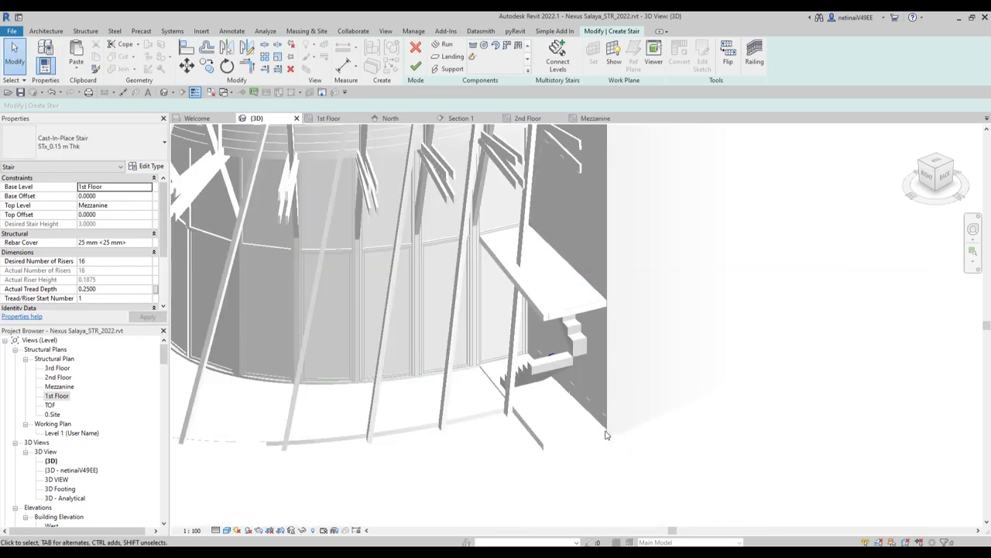
Finish the stair edit and delete the stair's railings.
click(415, 67)
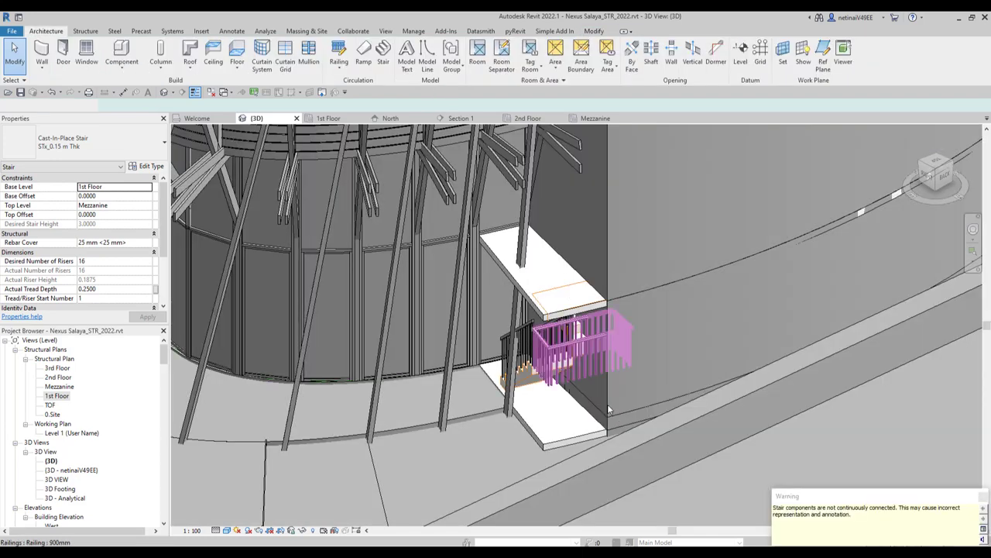
click(574, 377)
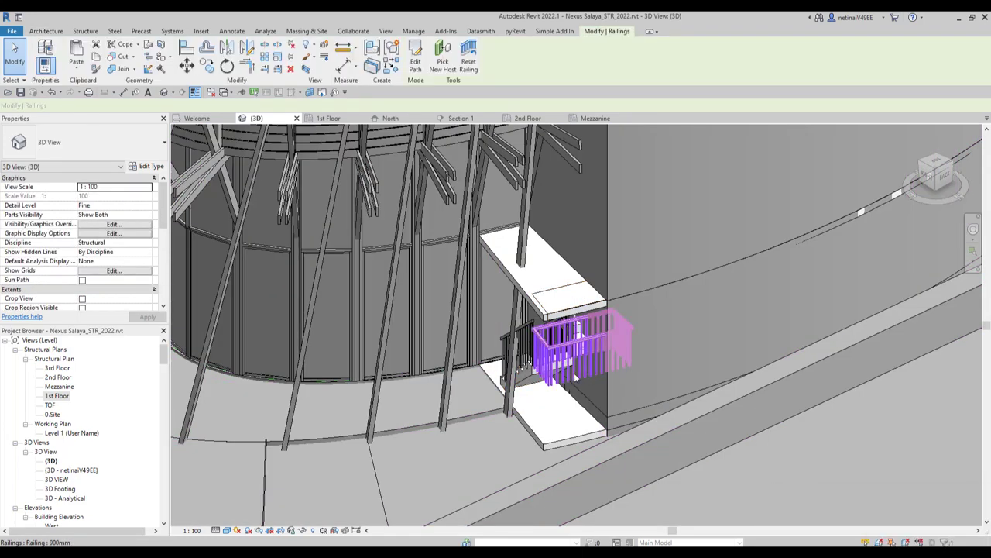
key(Delete)
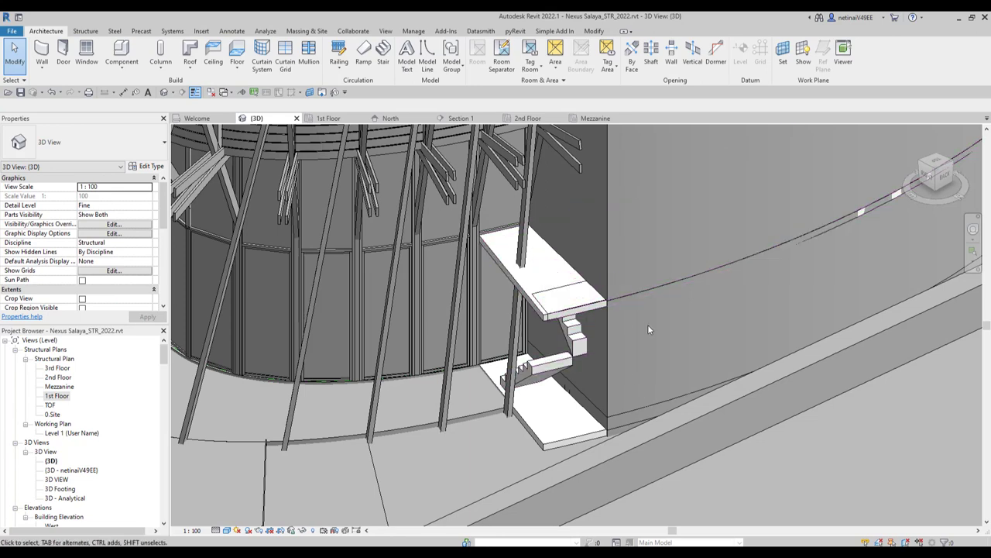
Review imported categories in Visibility/Graphics, then delete the surrounding generic-model elements.
key(v)
key(v)
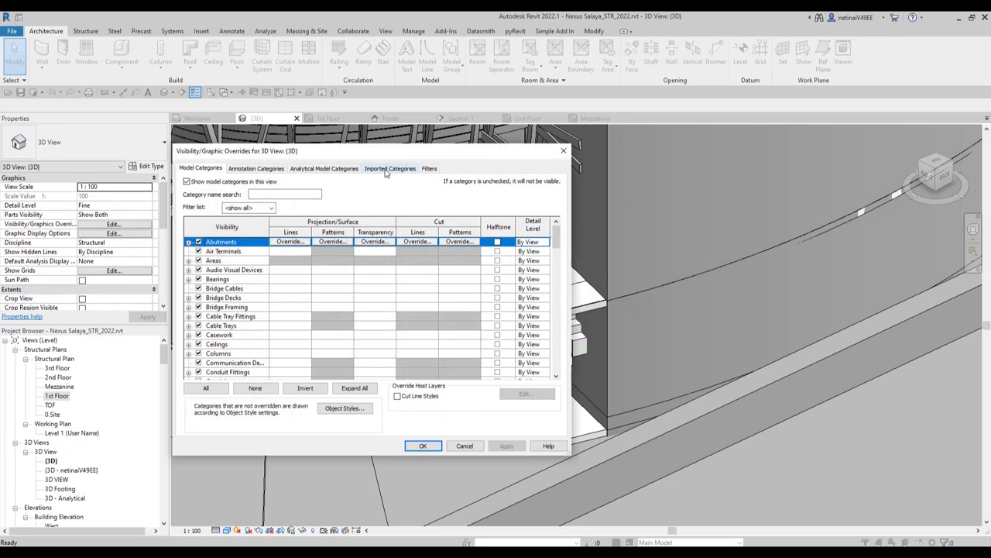
click(385, 169)
key(Return)
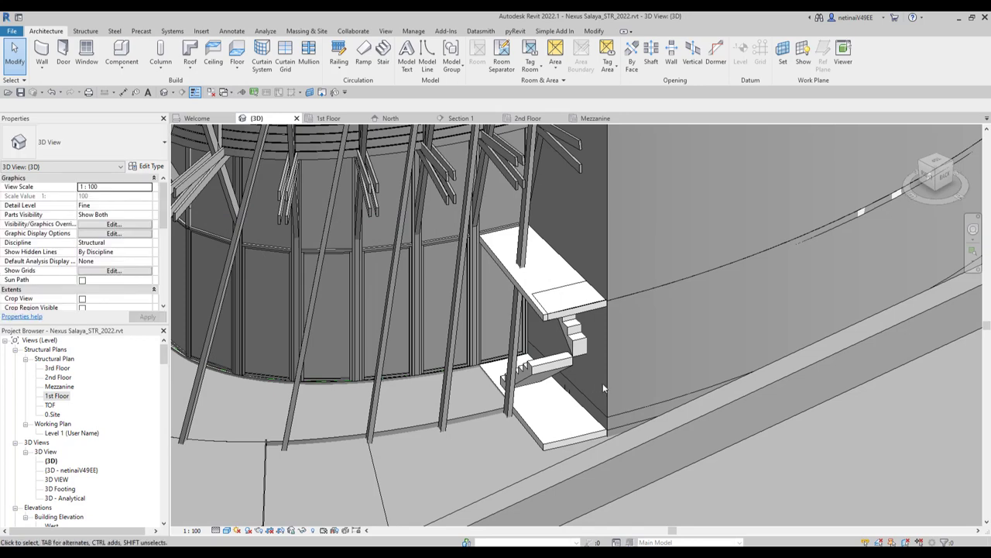
click(610, 380)
key(Delete)
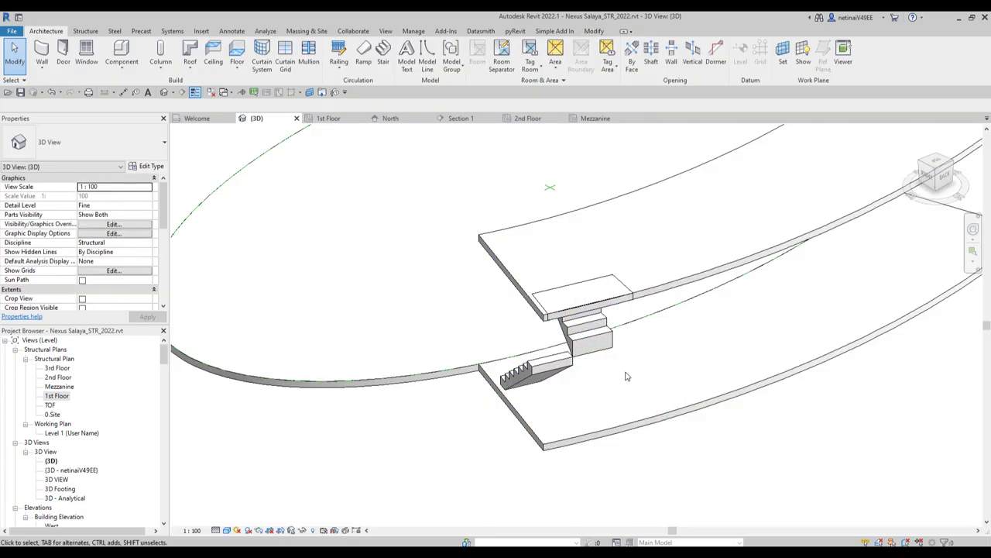
Select the stair, orbit to its other side, and enter stair edit mode.
click(608, 335)
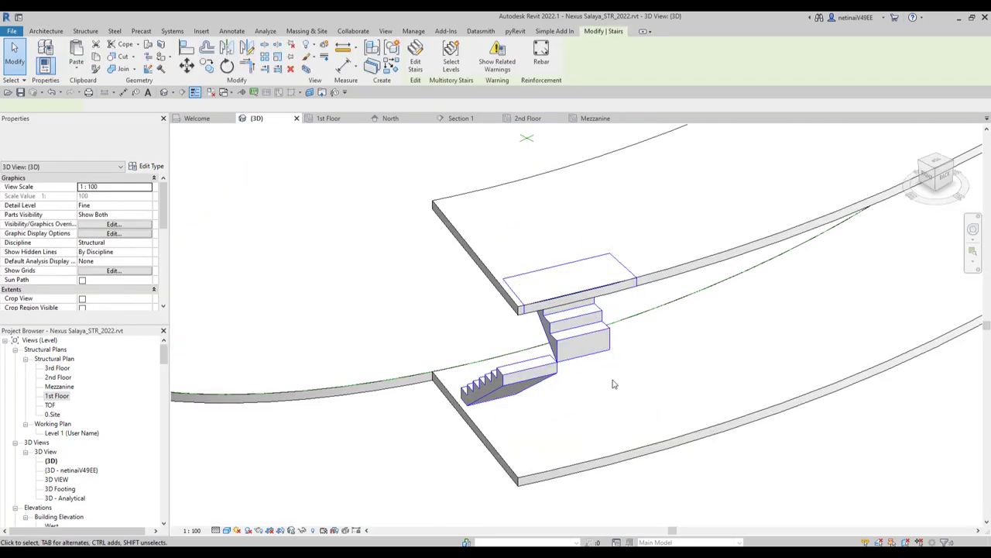
shift+middle_drag(608, 335, 681, 455)
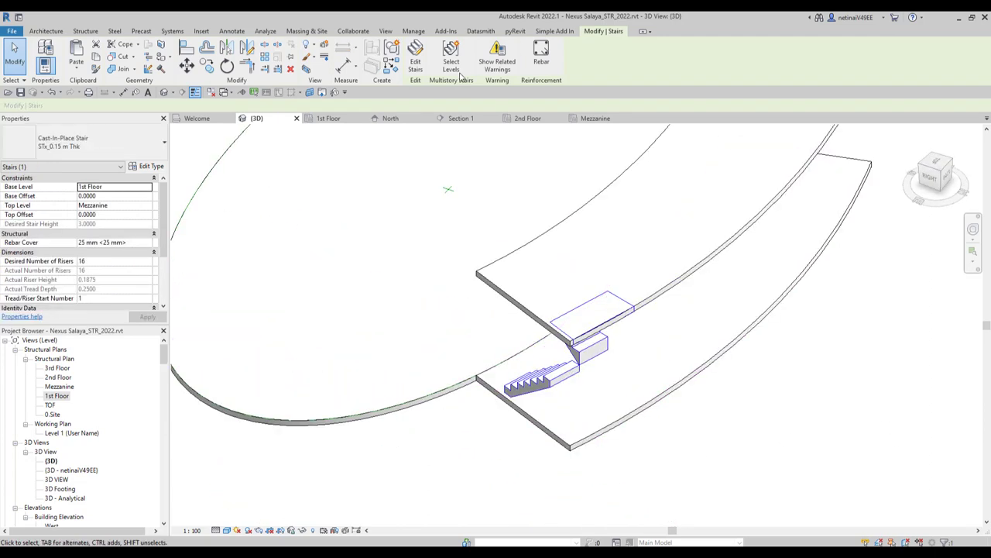
double_click(592, 355)
Set the landing's relative height to 1.5, dismiss the resulting error, and edit the landing sketch.
click(593, 314)
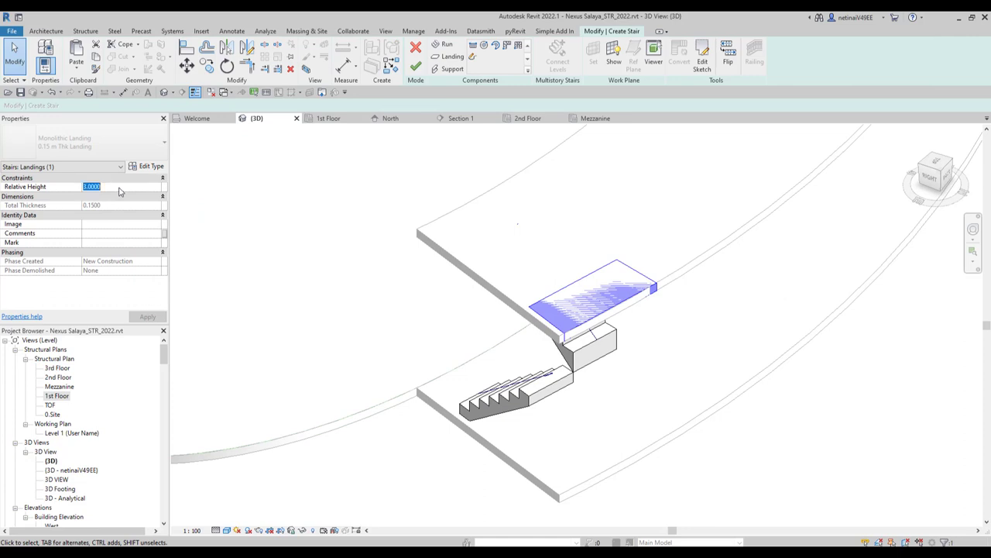
drag(642, 298, 618, 330)
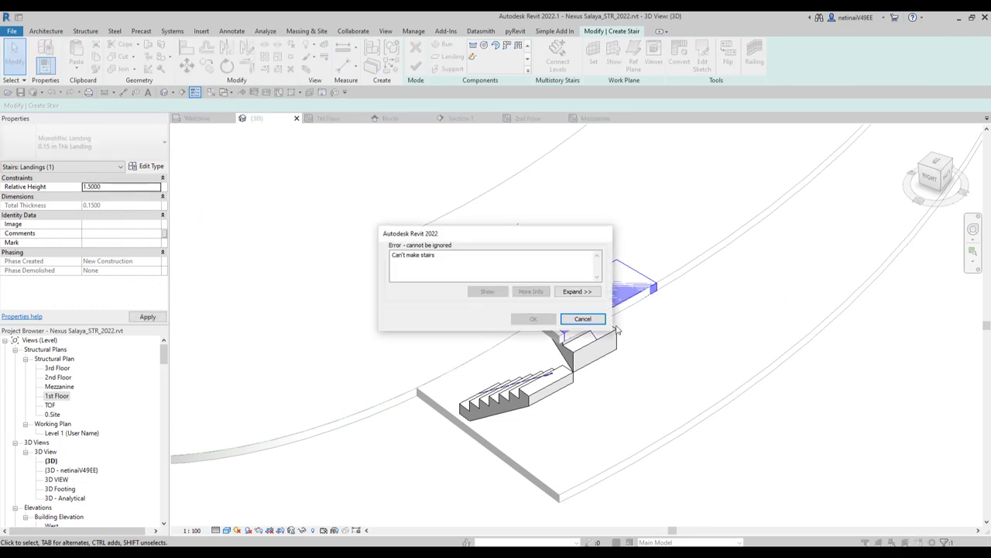
click(595, 318)
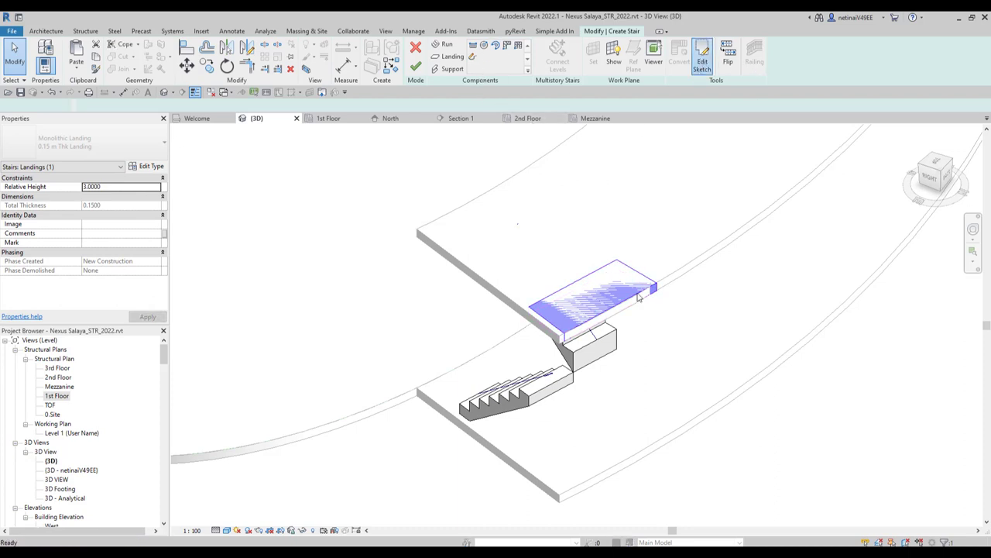
click(702, 60)
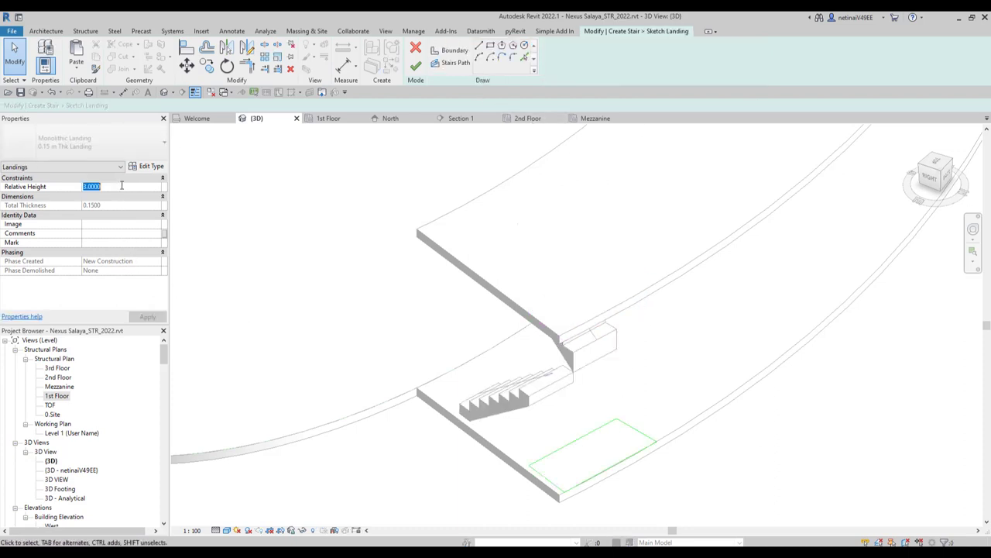
Try twice to finish the landing sketch, dismissing each Can't make stairs error.
click(416, 65)
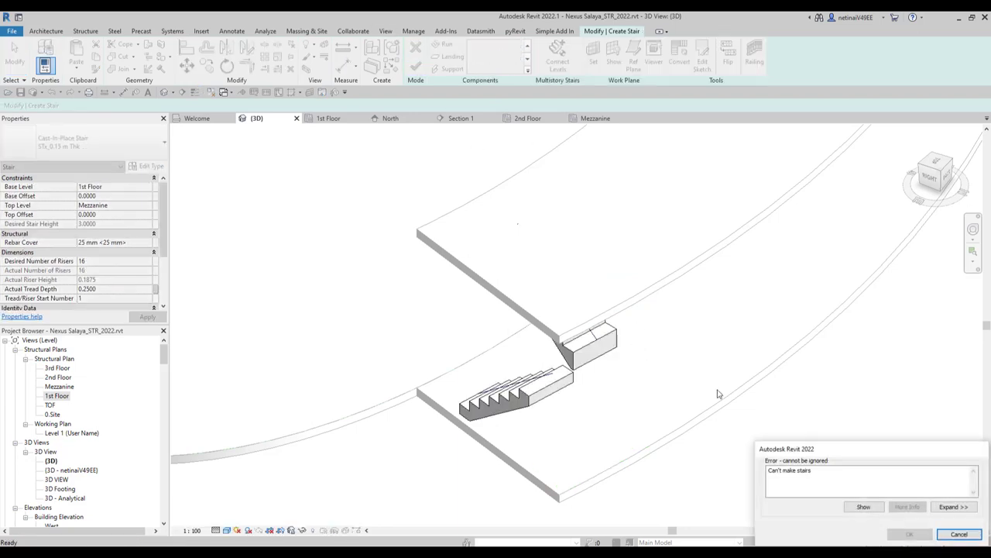
click(955, 534)
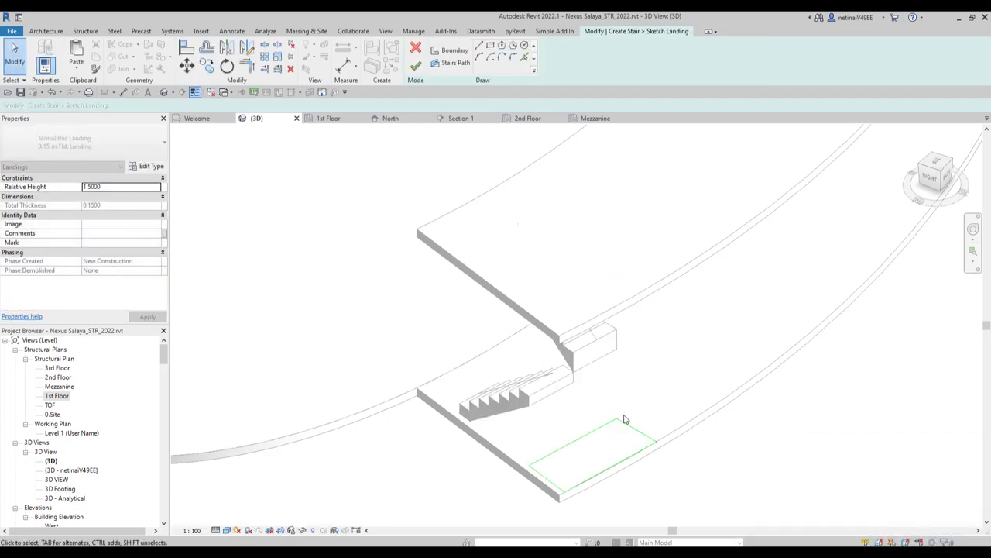
click(604, 430)
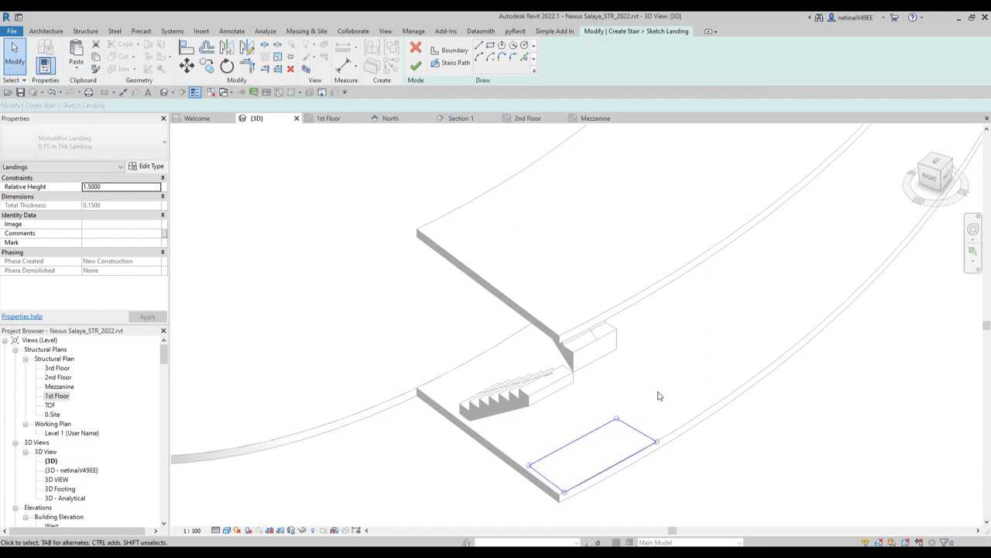
middle_drag(658, 396, 628, 353)
key(Escape)
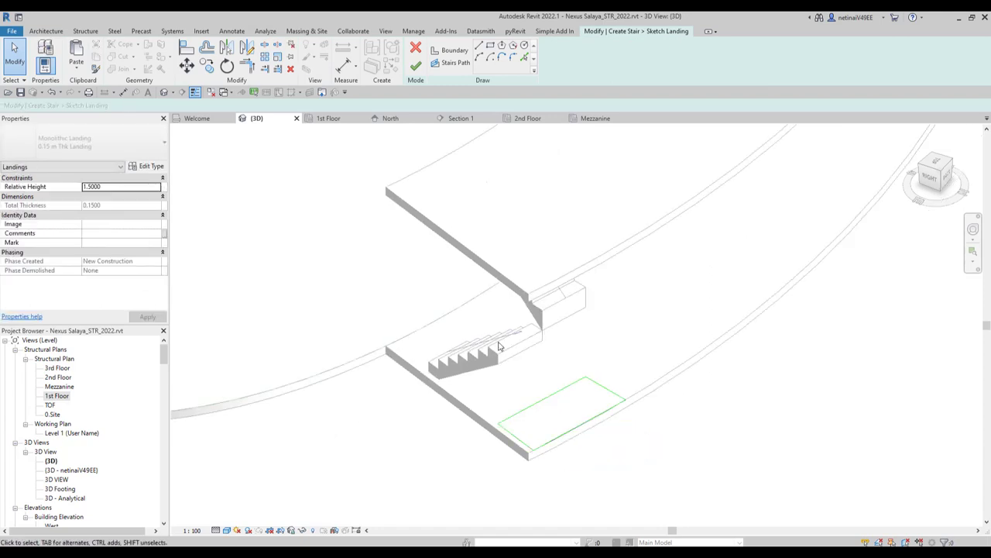
click(416, 66)
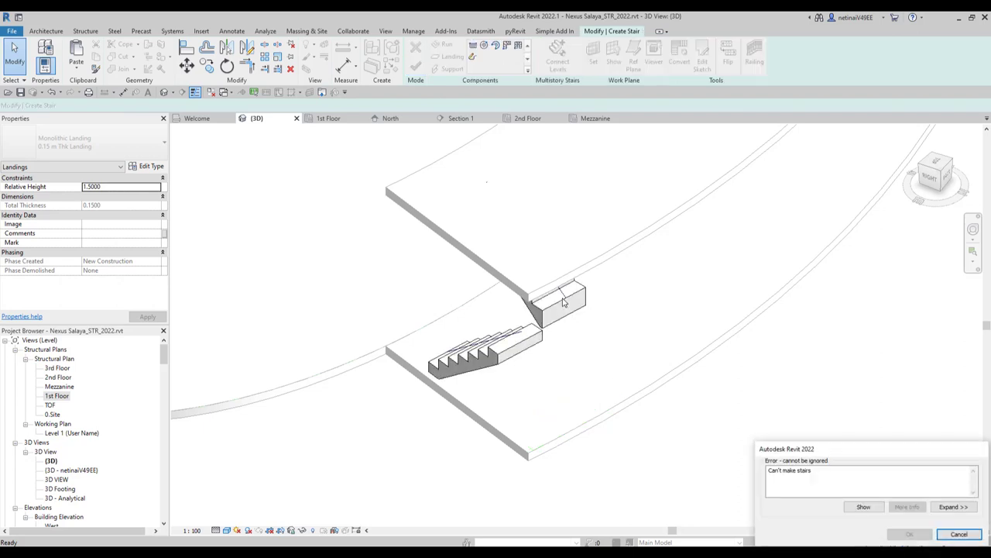
click(959, 534)
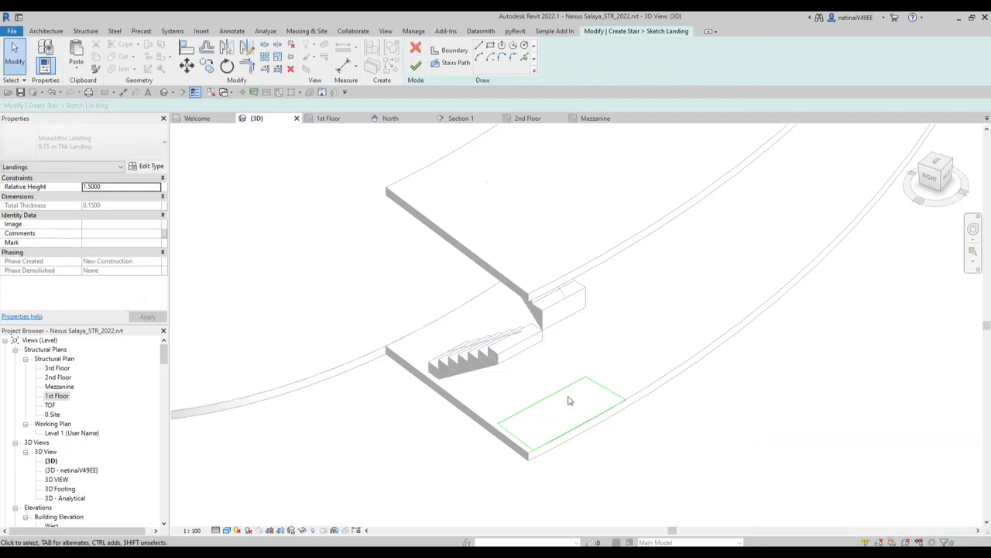
Cancel the landing sketch, discard its edits, and orbit to a front view of the stair.
click(408, 48)
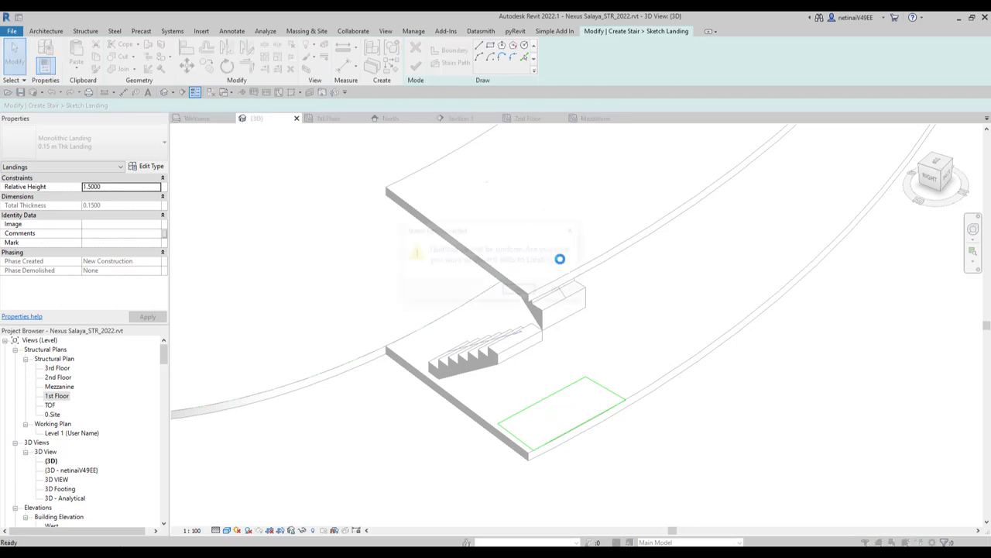
click(520, 292)
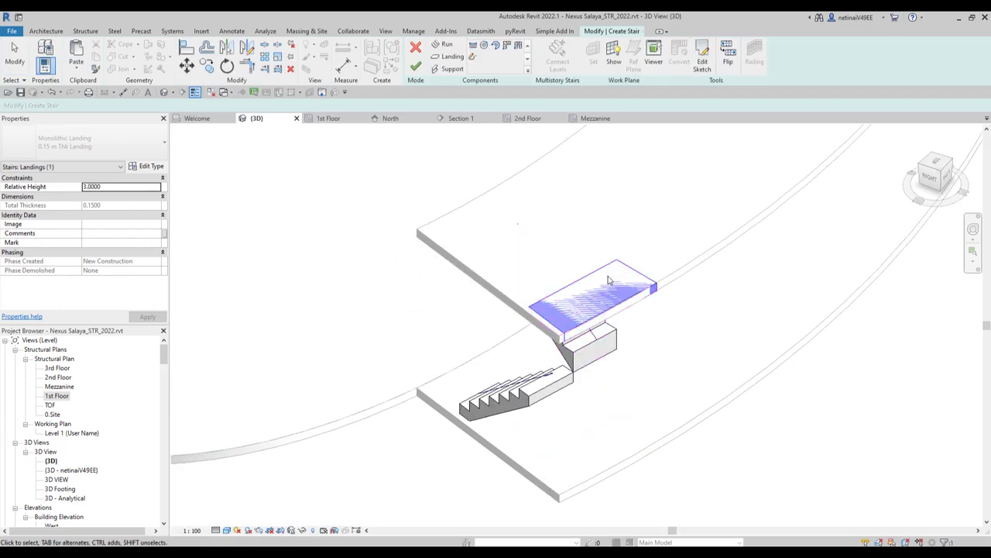
key(Escape)
mouse_move(652, 373)
shift+middle_down()
mouse_move(796, 328)
mouse_move(523, 314)
shift+middle_up()
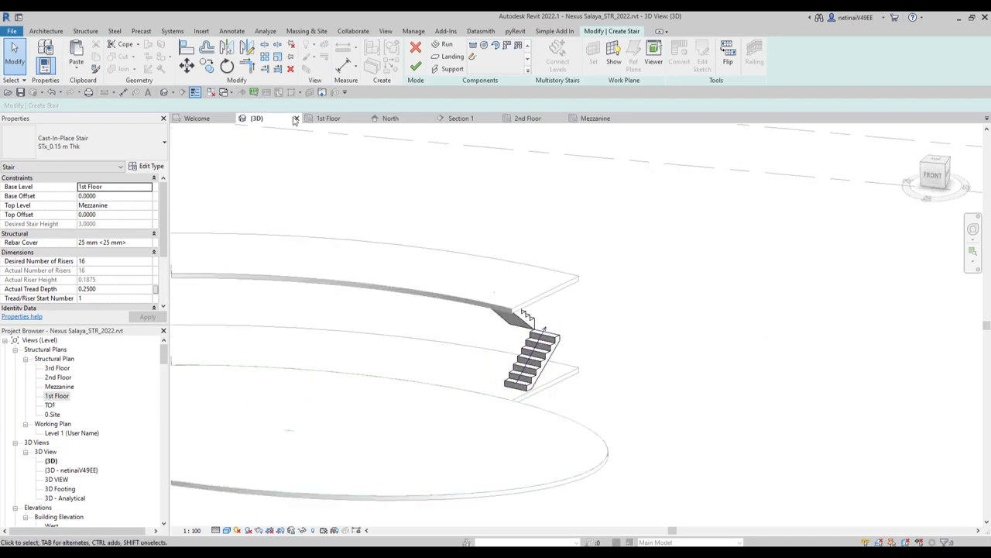
In the 1st Floor plan, sketch a landing by picking the DWG's left, top and right edges.
click(328, 118)
scroll(504, 272, up, 3)
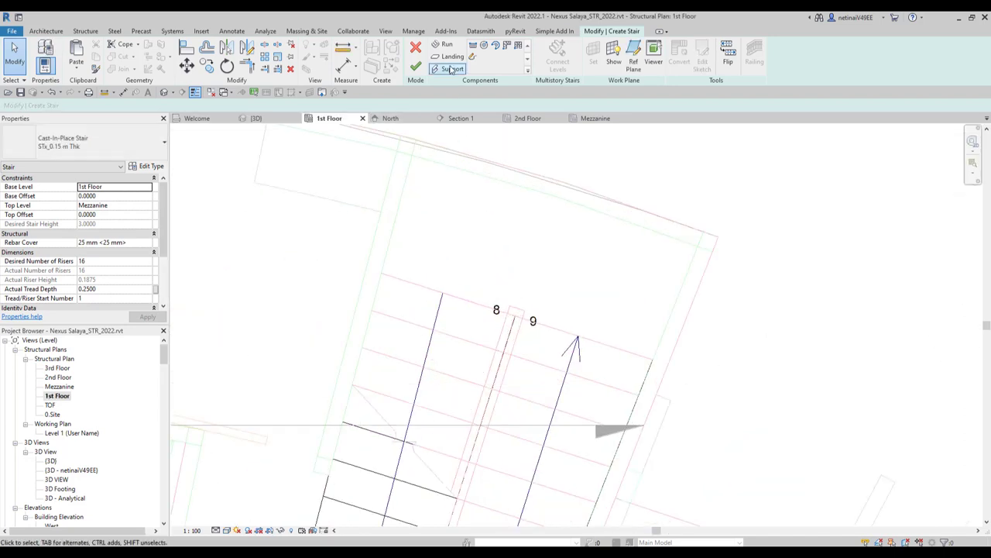
click(449, 57)
click(484, 45)
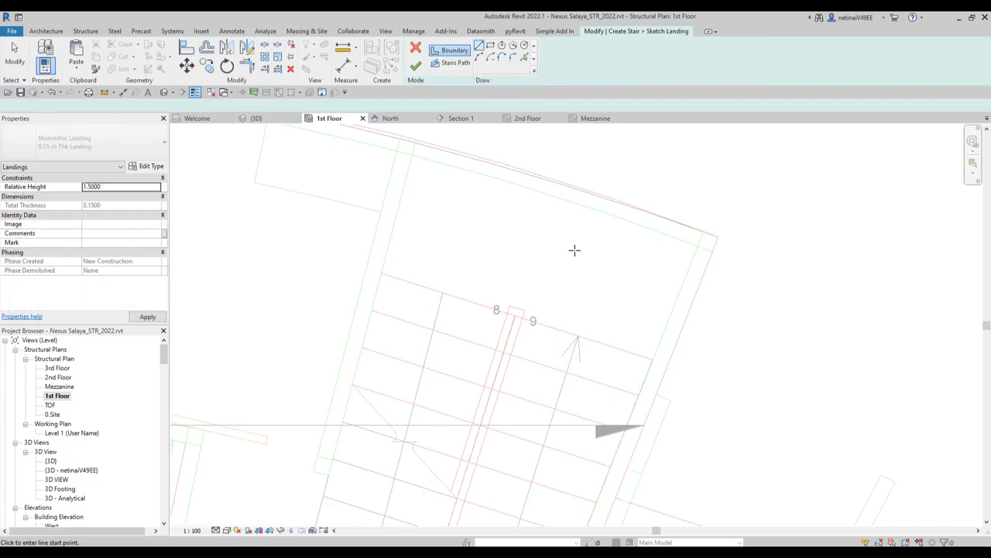
click(524, 57)
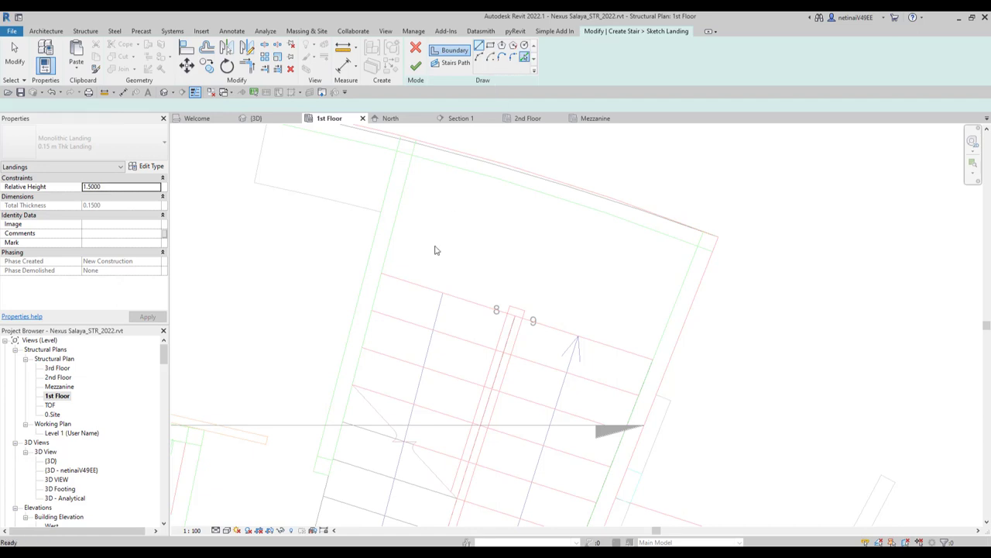
click(396, 238)
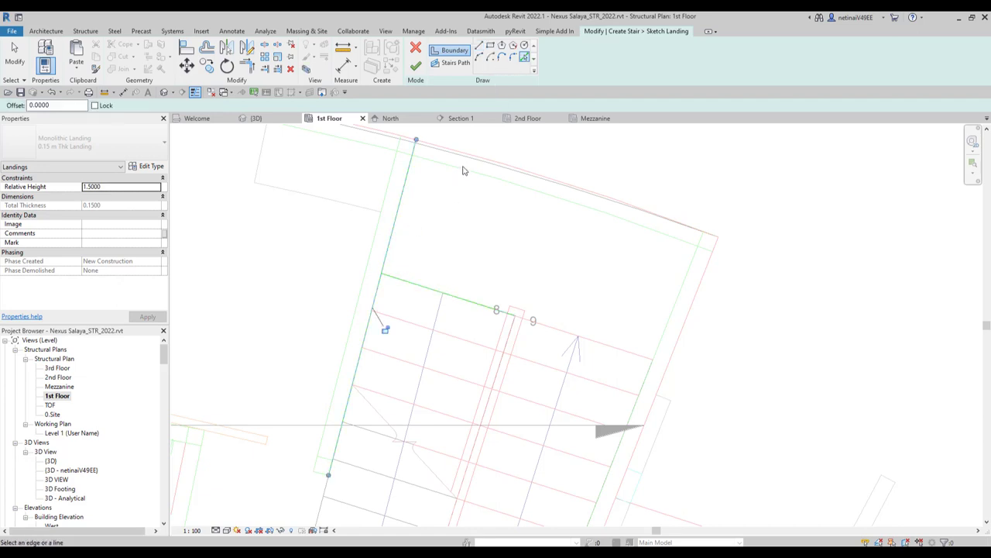
click(471, 160)
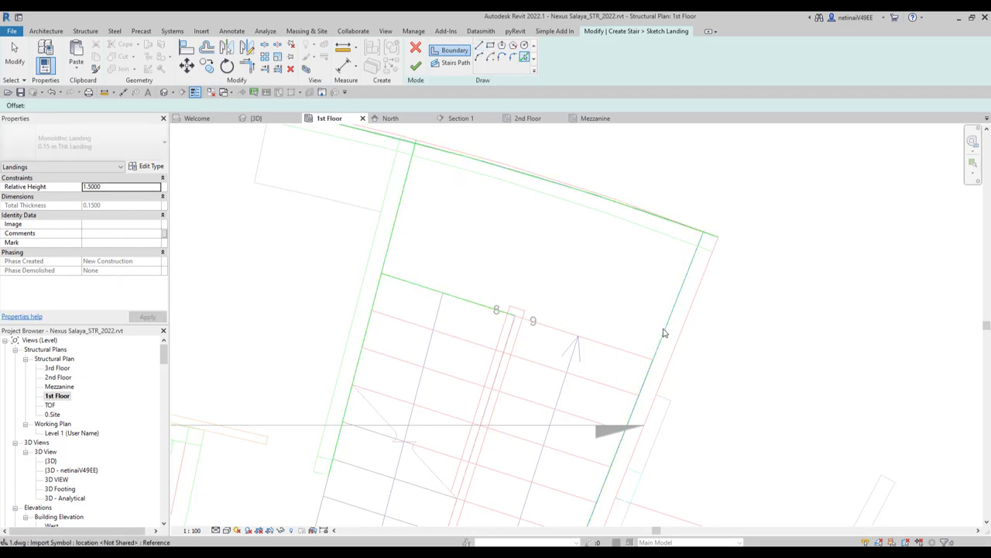
click(664, 333)
Trim the landing boundary lines into closed corners with TR and finish the landing sketch.
key(t)
key(r)
click(391, 266)
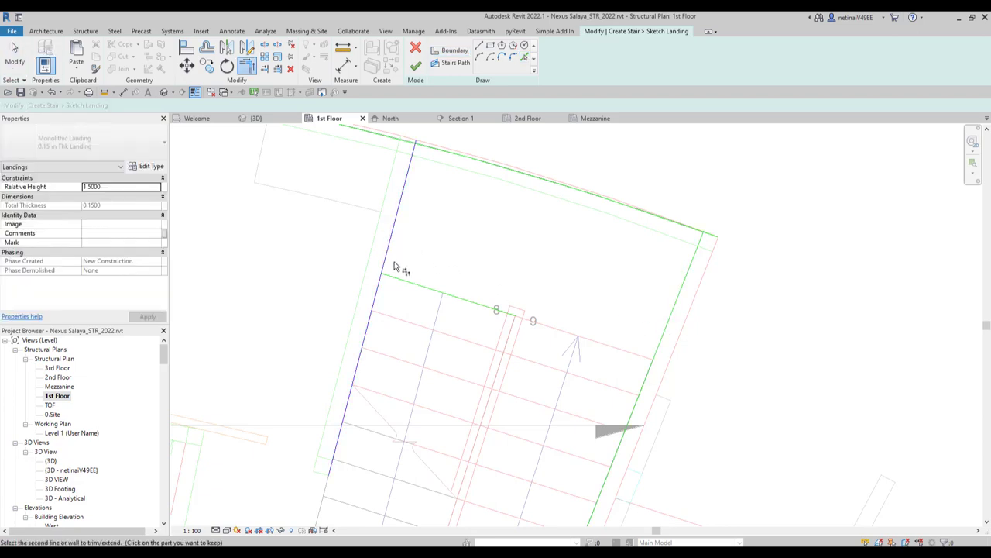
click(479, 308)
click(668, 310)
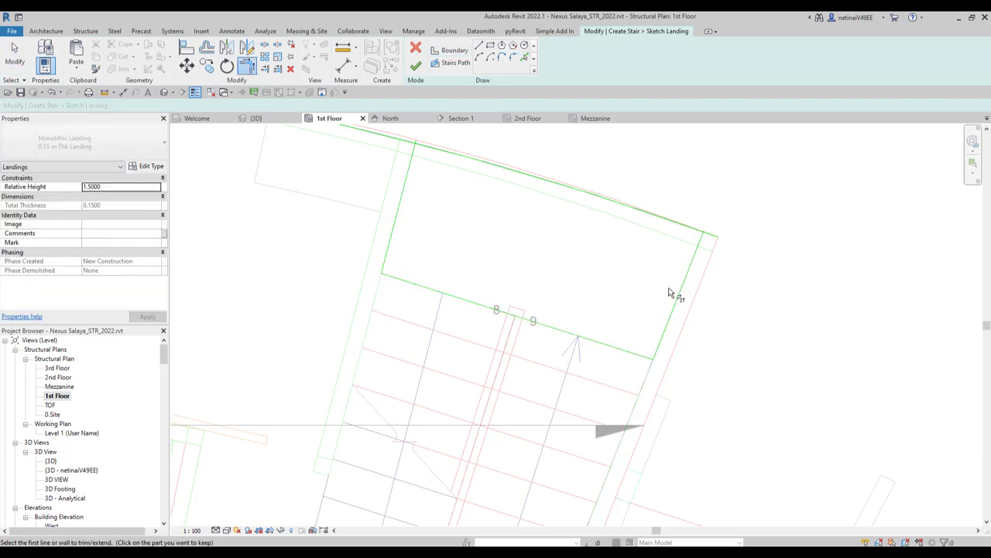
click(684, 230)
click(697, 268)
click(416, 66)
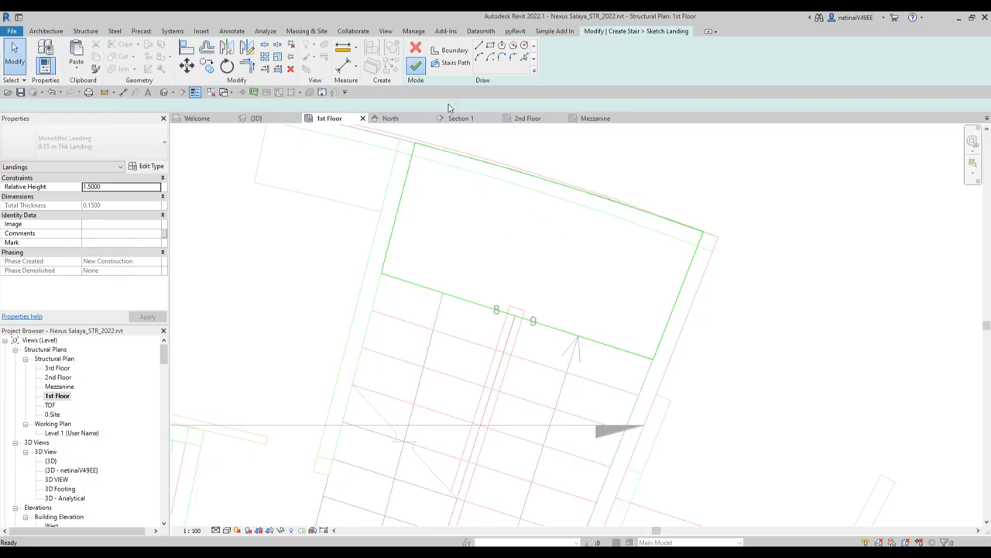
click(444, 126)
In the 3D view, orbit around the stair runs and inspect the new mid landing.
click(256, 118)
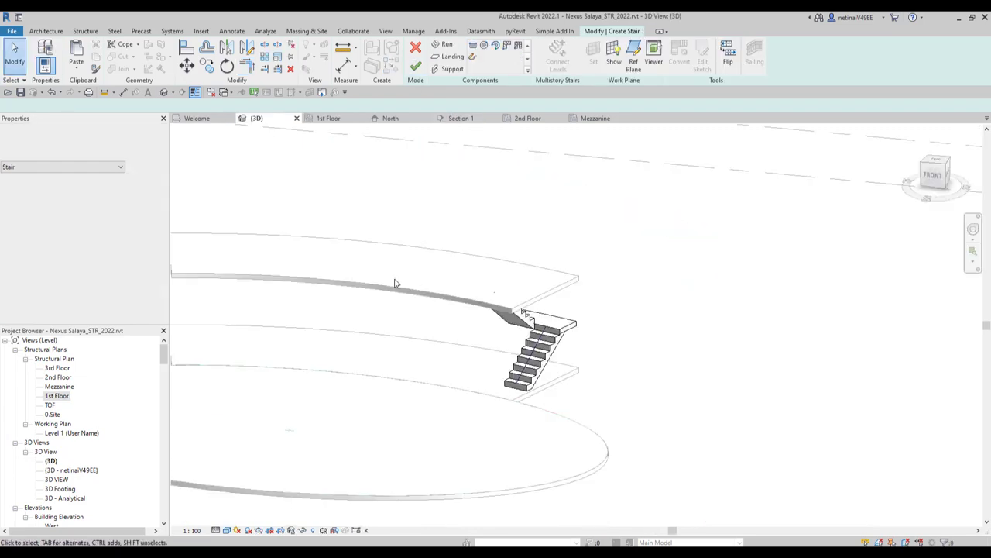
mouse_move(504, 294)
shift+middle_down()
mouse_move(440, 400)
mouse_move(576, 348)
shift+middle_up()
scroll(576, 347, up, 3)
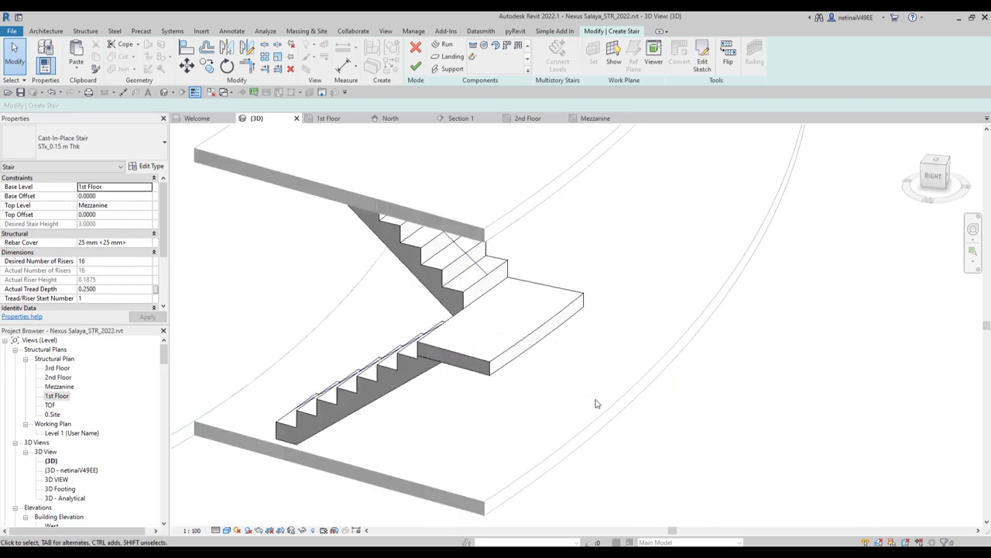
mouse_move(593, 401)
shift+middle_down()
mouse_move(542, 360)
mouse_move(666, 325)
mouse_move(697, 343)
mouse_move(519, 361)
shift+middle_up()
click(510, 345)
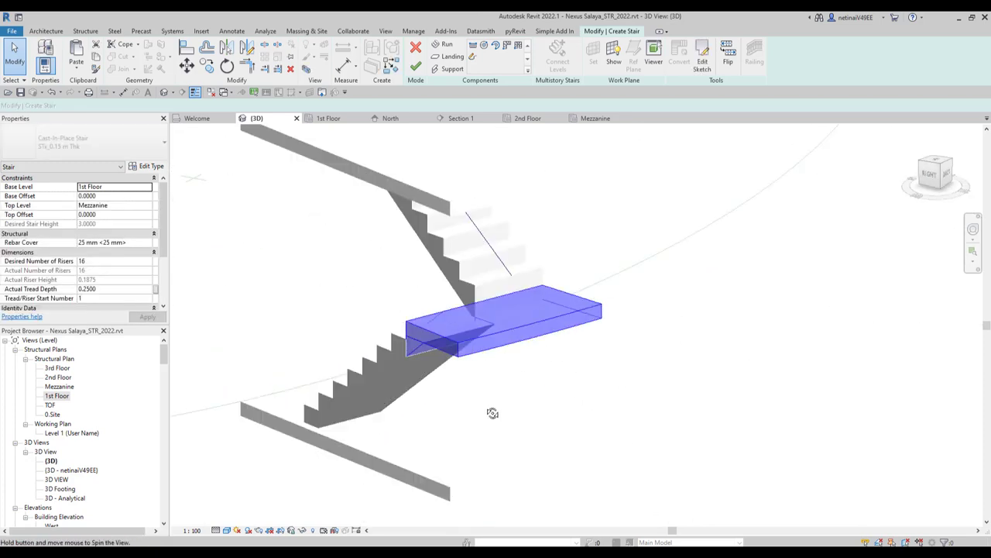
shift+middle_drag(491, 411, 580, 398)
click(580, 398)
Finish the stair and orbit to view it between the floors, checking the Mezzanine slab.
click(416, 71)
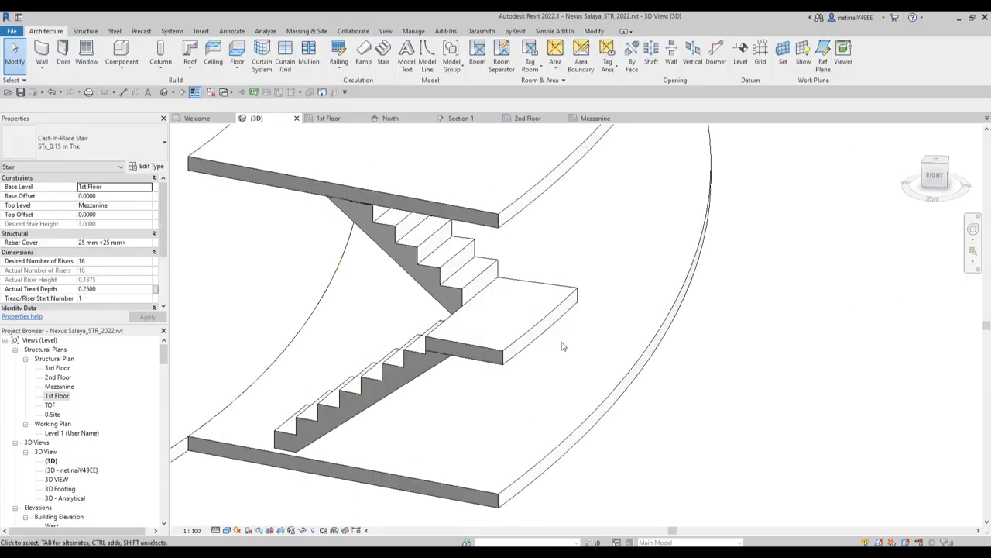
scroll(571, 343, down, 3)
shift+middle_drag(538, 365, 571, 290)
scroll(555, 288, up, 2)
click(554, 289)
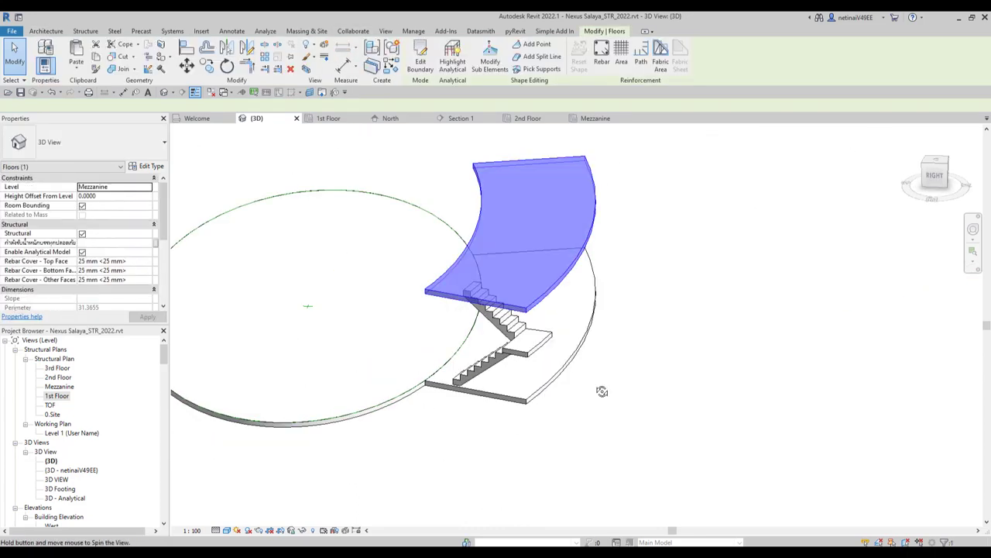
mouse_move(533, 394)
shift+middle_down()
mouse_move(680, 361)
mouse_move(509, 467)
mouse_move(704, 374)
mouse_move(746, 394)
mouse_move(509, 400)
mouse_move(715, 418)
mouse_move(396, 327)
shift+middle_up()
scroll(703, 374, up, 3)
Select the finished stair and orbit to inspect it from a new angle.
click(702, 377)
scroll(395, 327, up, 2)
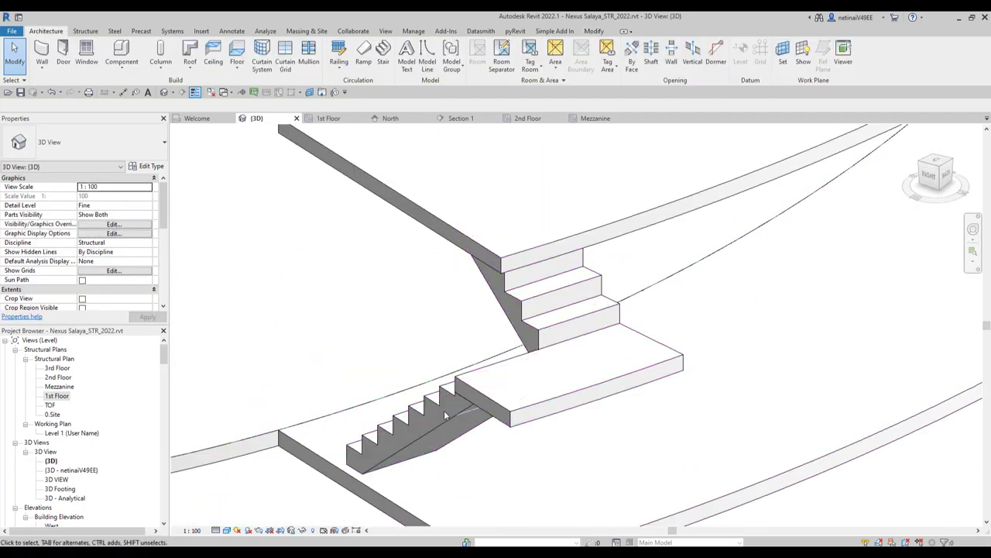
click(487, 396)
mouse_move(680, 405)
shift+middle_down()
mouse_move(688, 416)
mouse_move(681, 378)
mouse_move(343, 354)
shift+middle_up()
click(343, 354)
scroll(343, 354, up, 2)
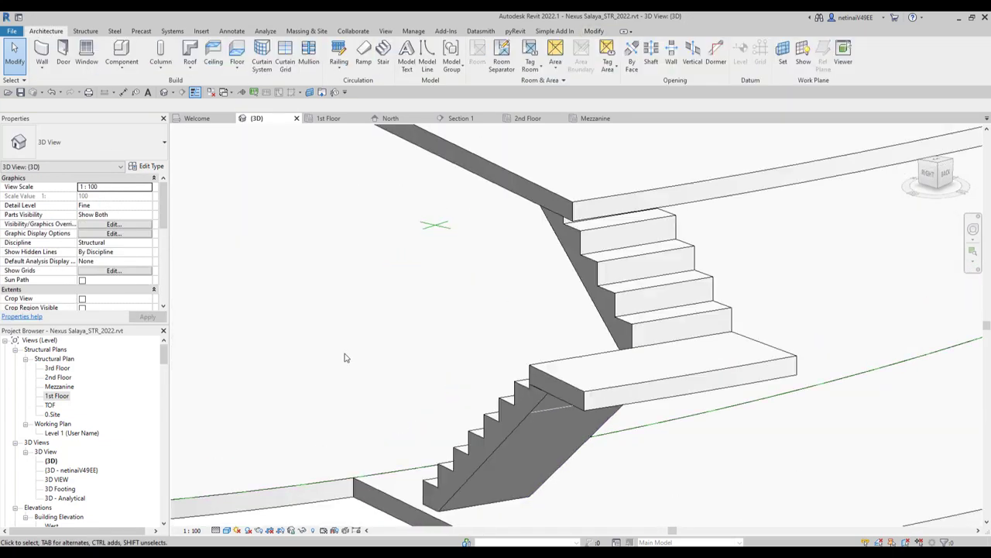